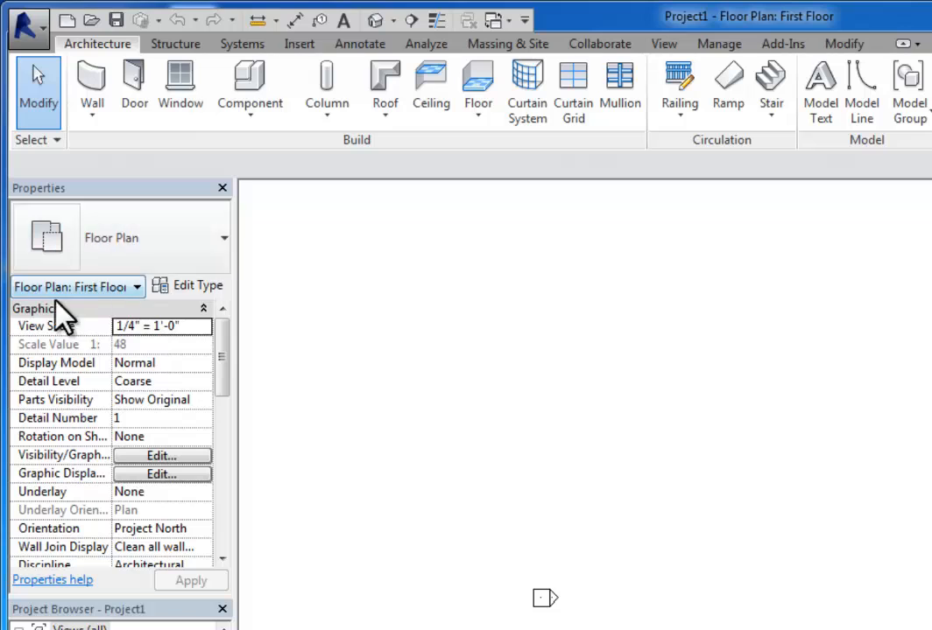
# Start the Wall tool and set the wall type to Exterior - Wood Siding on Wood Stud
pyautogui.click(93, 81)
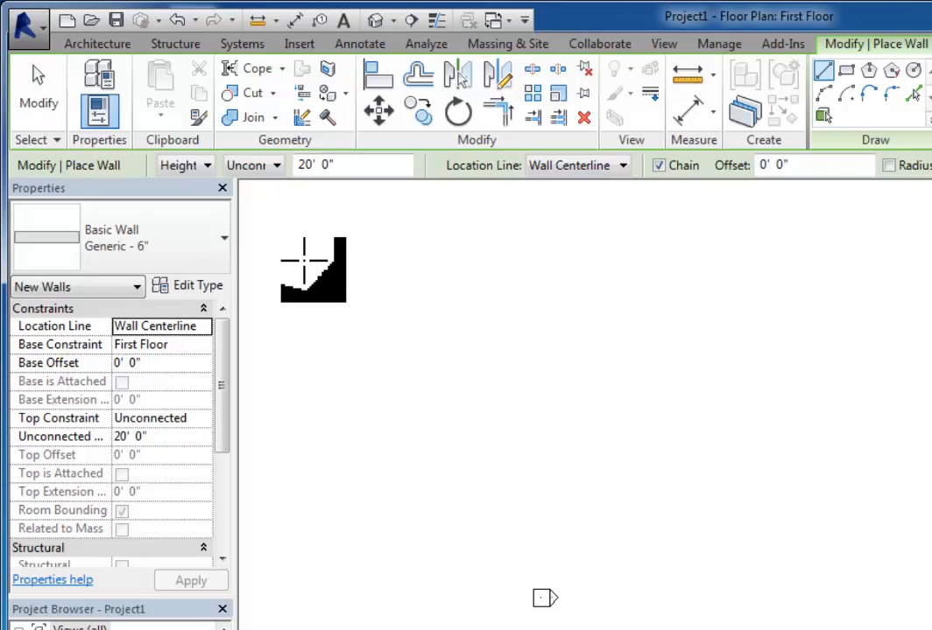
pyautogui.click(224, 240)
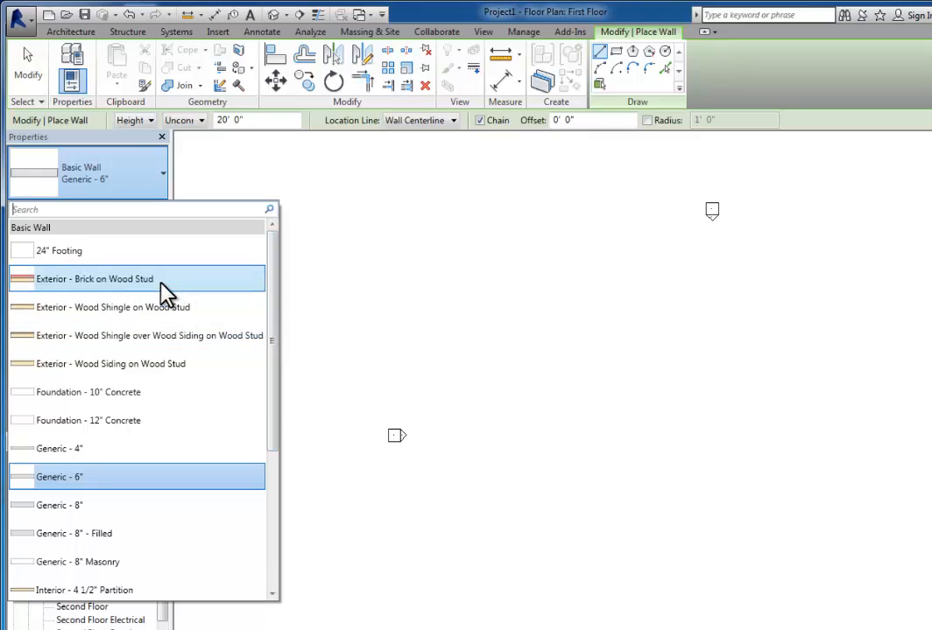
pyautogui.moveTo(160, 283)
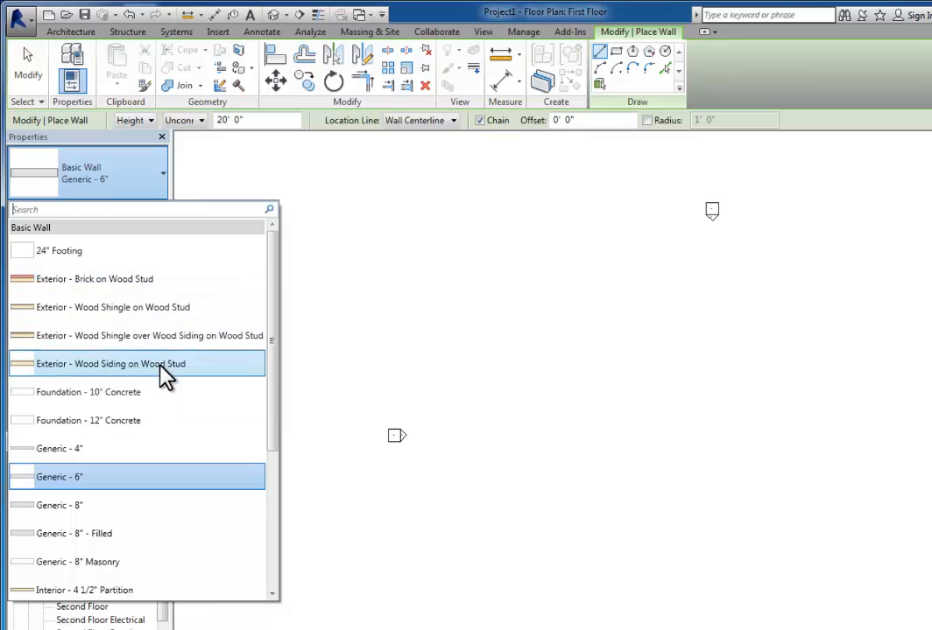
pyautogui.moveTo(161, 367)
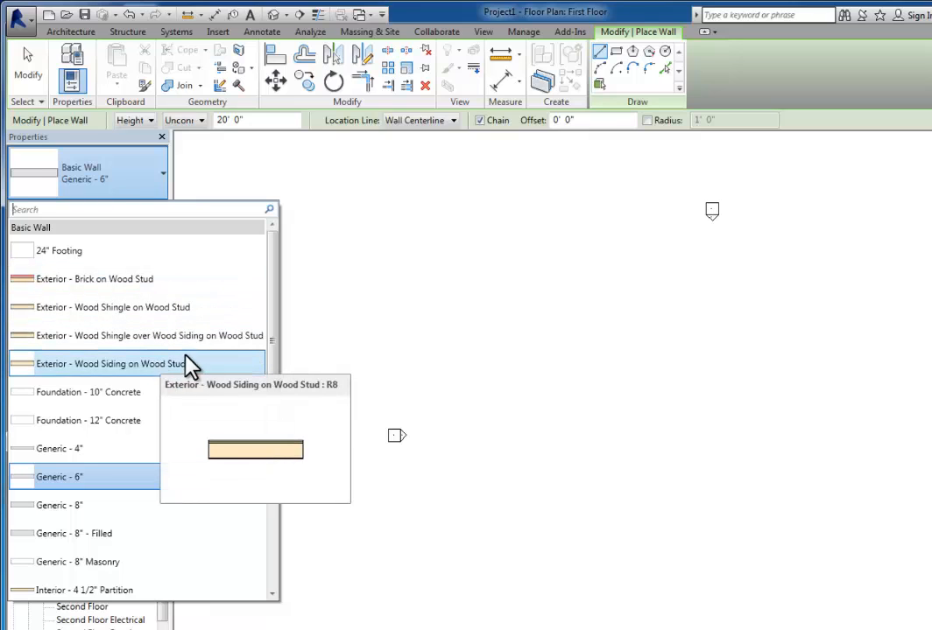
pyautogui.click(121, 142)
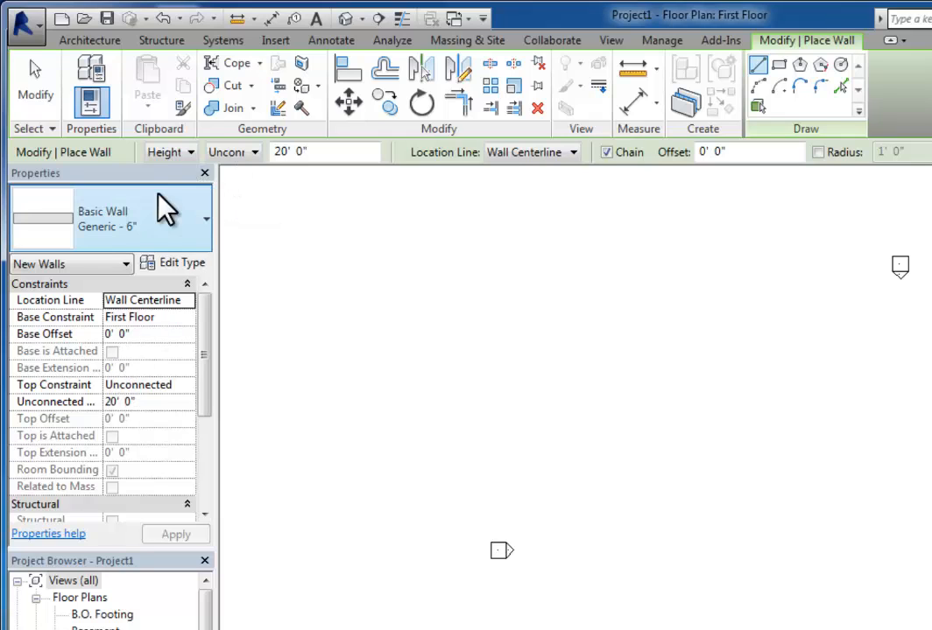
pyautogui.click(192, 217)
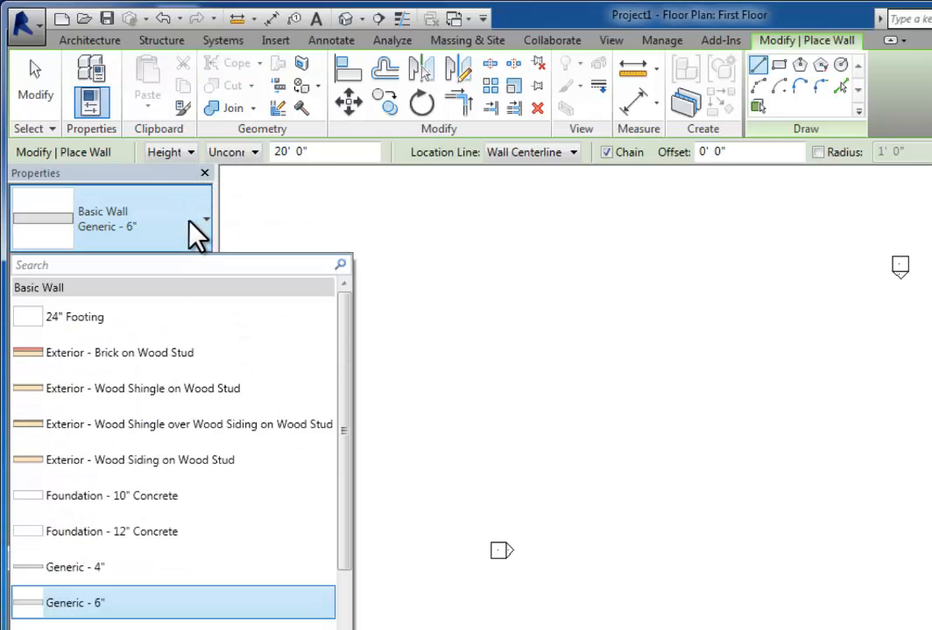
pyautogui.click(186, 460)
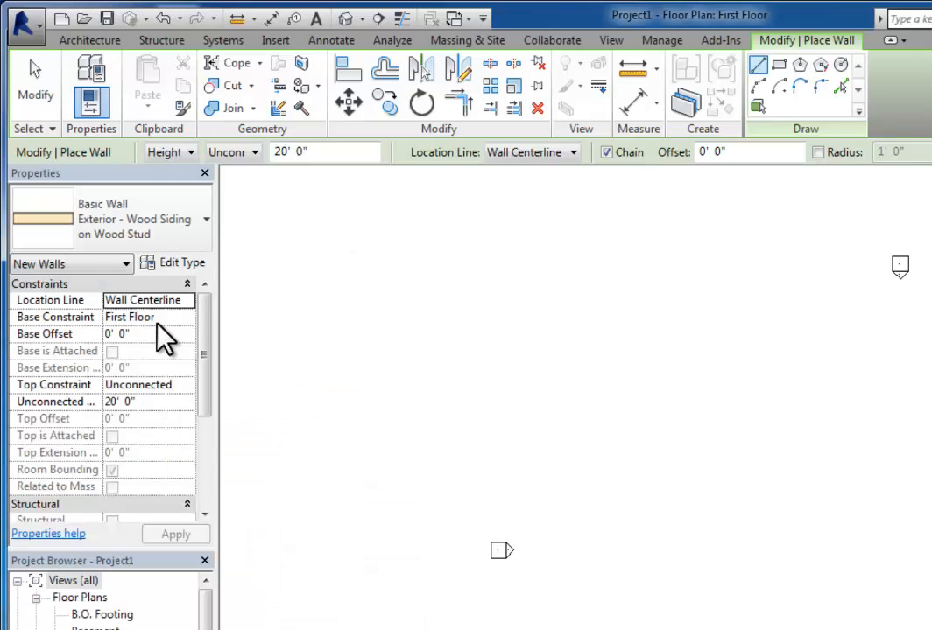
# Examine the wall type's layer structure and total thickness with the section preview shown, and close its type properties
pyautogui.click(194, 277)
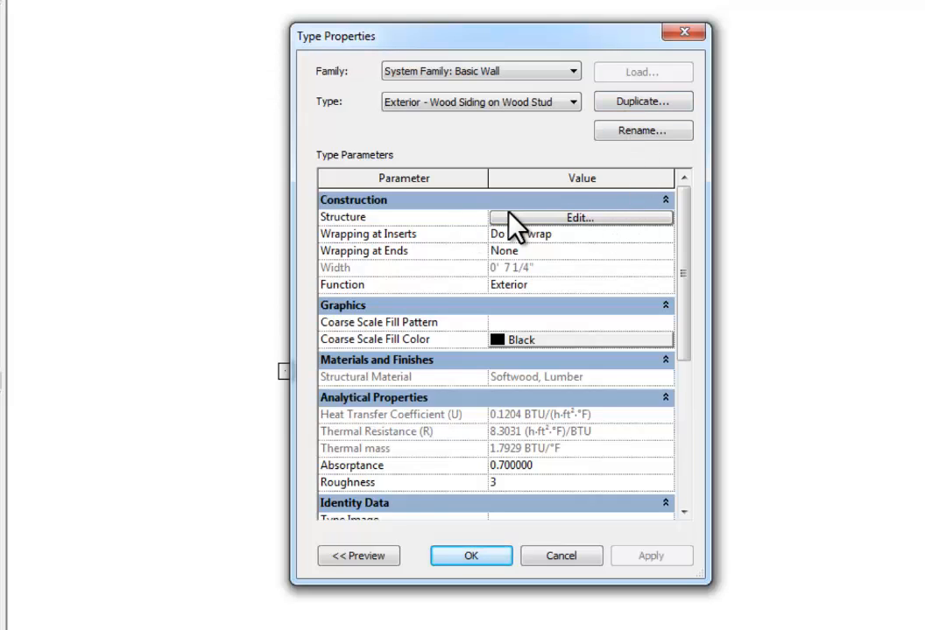
pyautogui.click(603, 218)
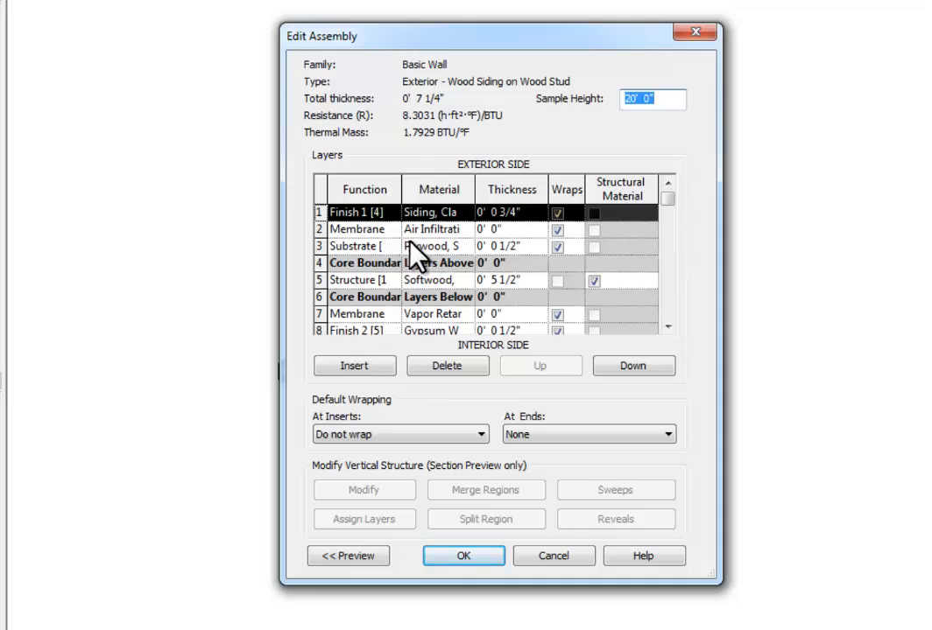
pyautogui.click(367, 555)
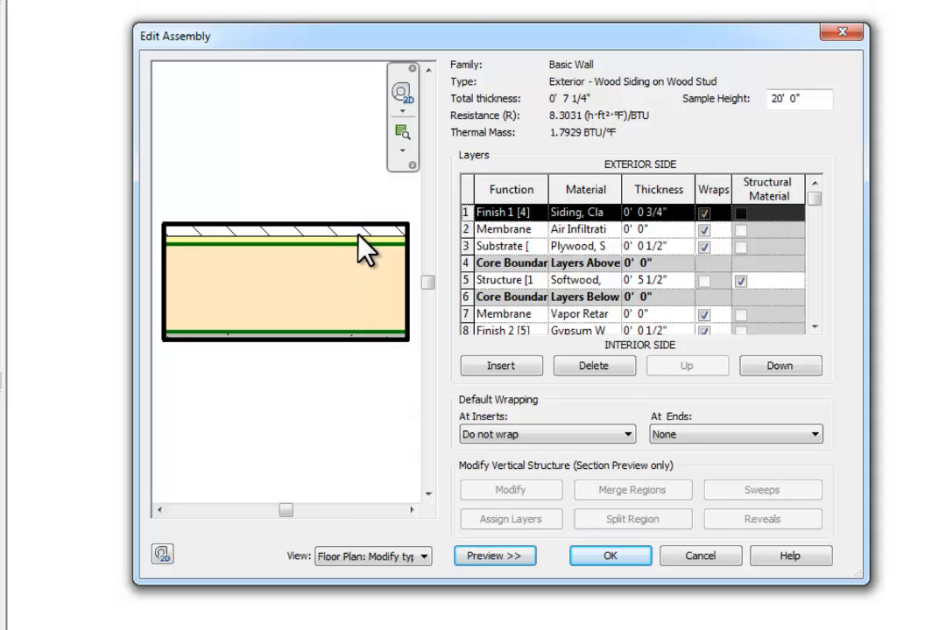
pyautogui.click(814, 326)
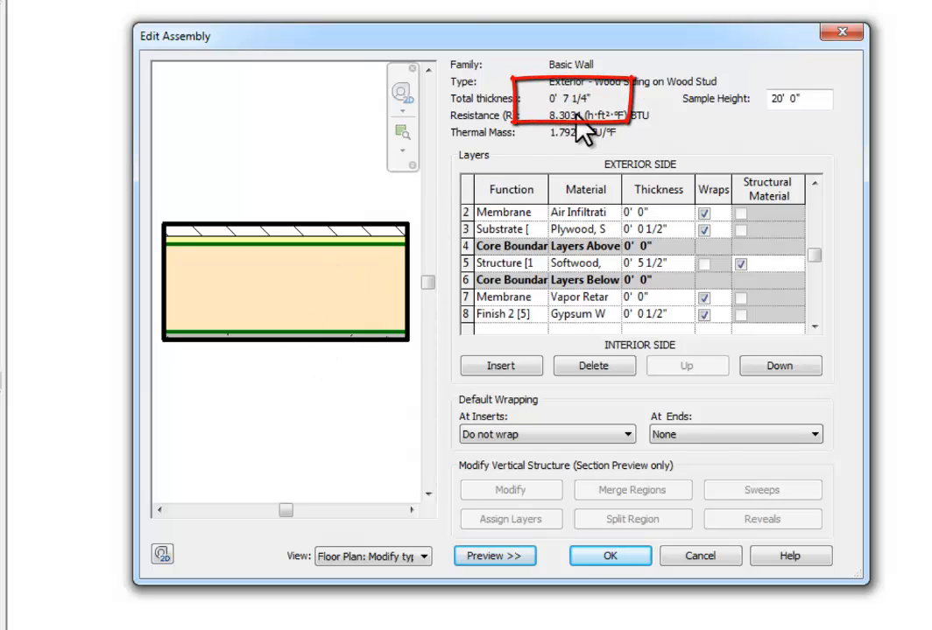
pyautogui.click(611, 557)
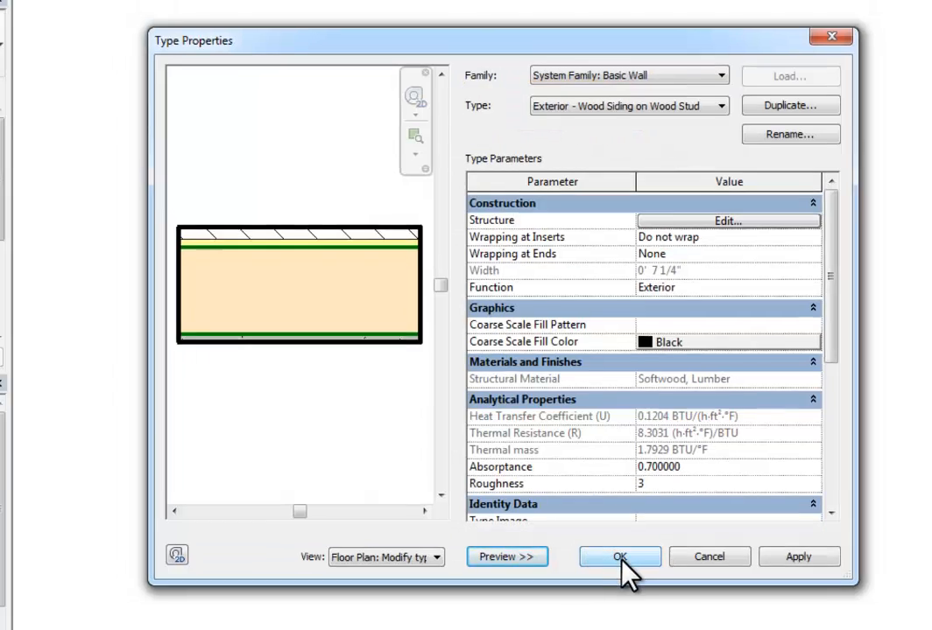
pyautogui.click(622, 555)
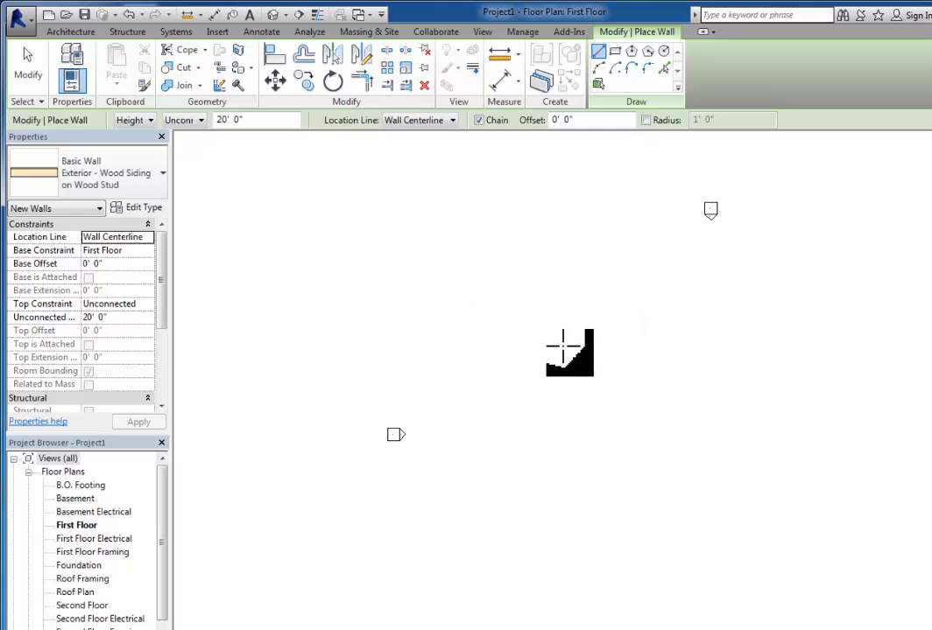
pyautogui.click(562, 342)
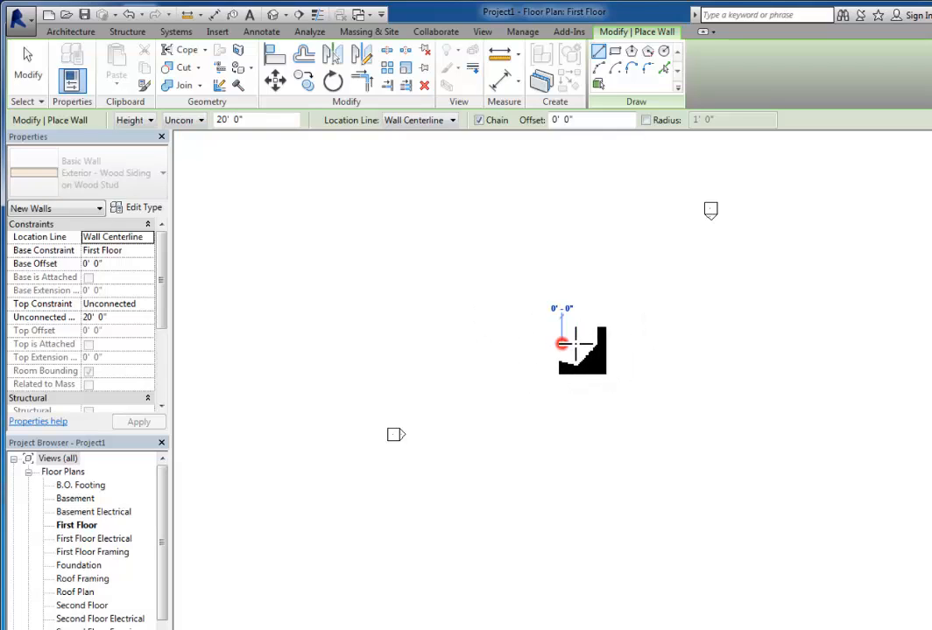
pyautogui.scroll(3, 601, 341)
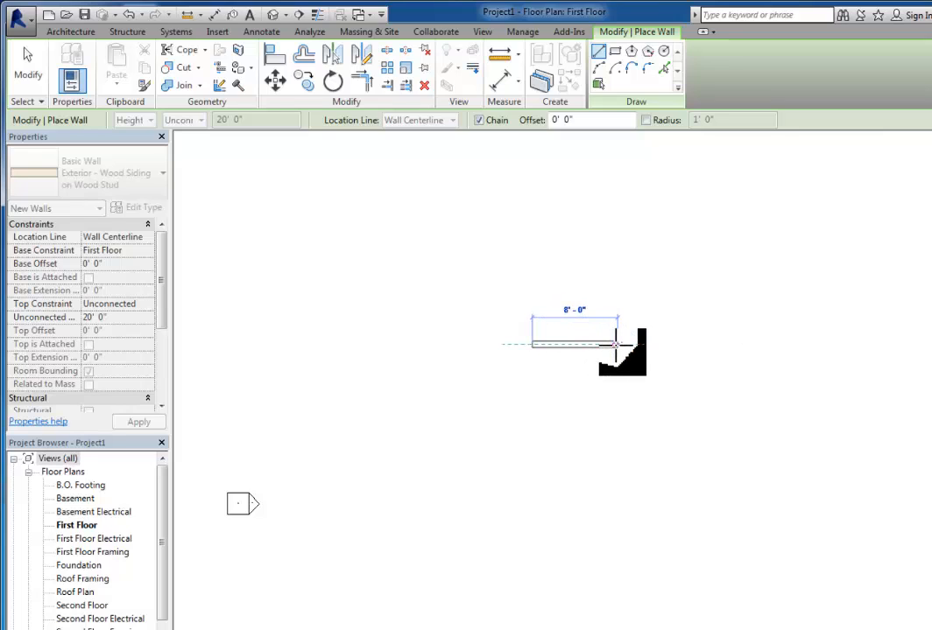
pyautogui.press('Escape')
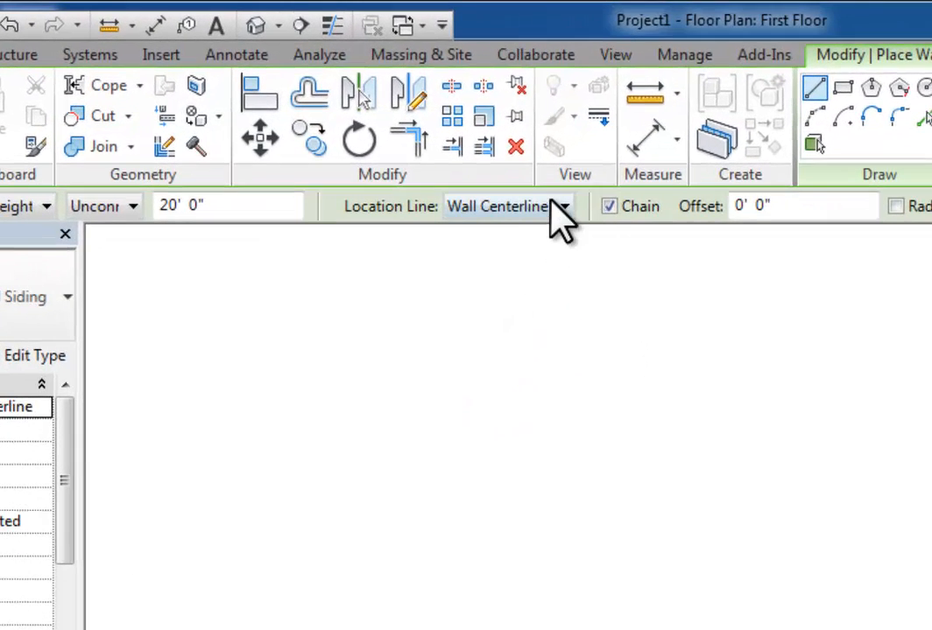
# Set the location line for new walls to Core Face: Interior
pyautogui.click(485, 147)
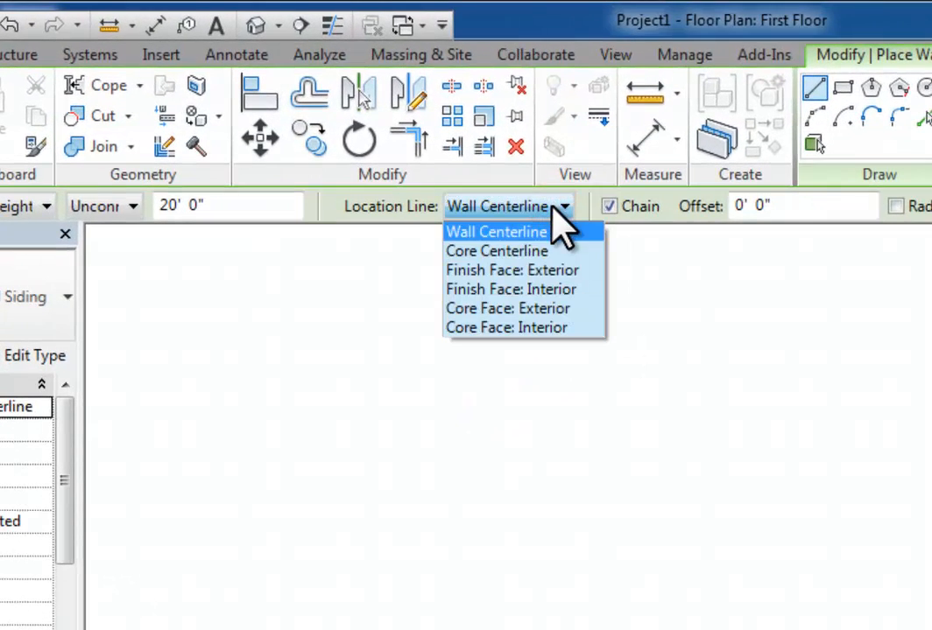
pyautogui.click(543, 270)
pyautogui.press('Down')
pyautogui.press('Down')
pyautogui.press('Down')
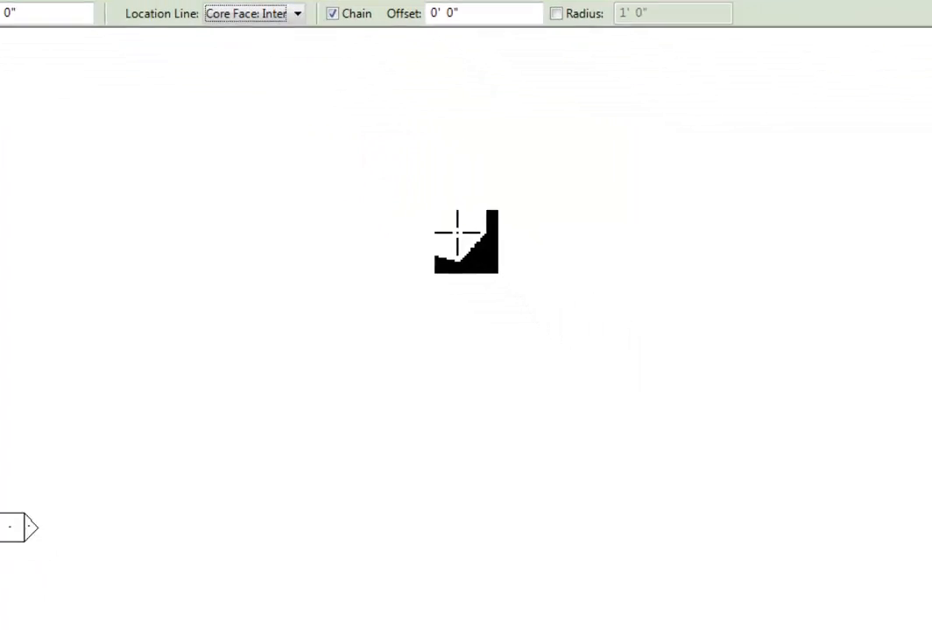
# Draw the first wall horizontally to the right, 20' long, flipped so its body lies below the location line
pyautogui.click(458, 258)
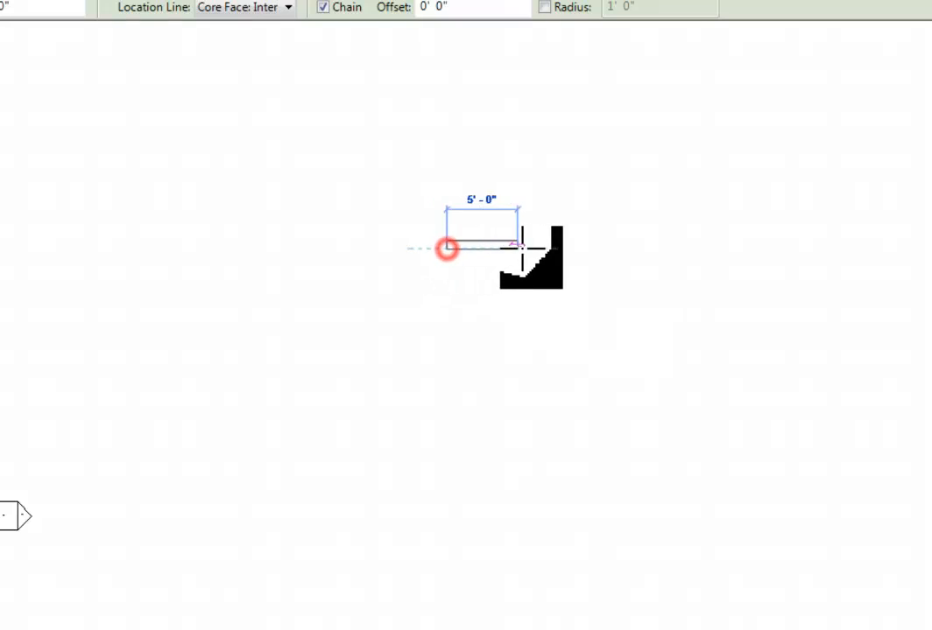
pyautogui.scroll(2, 582, 246)
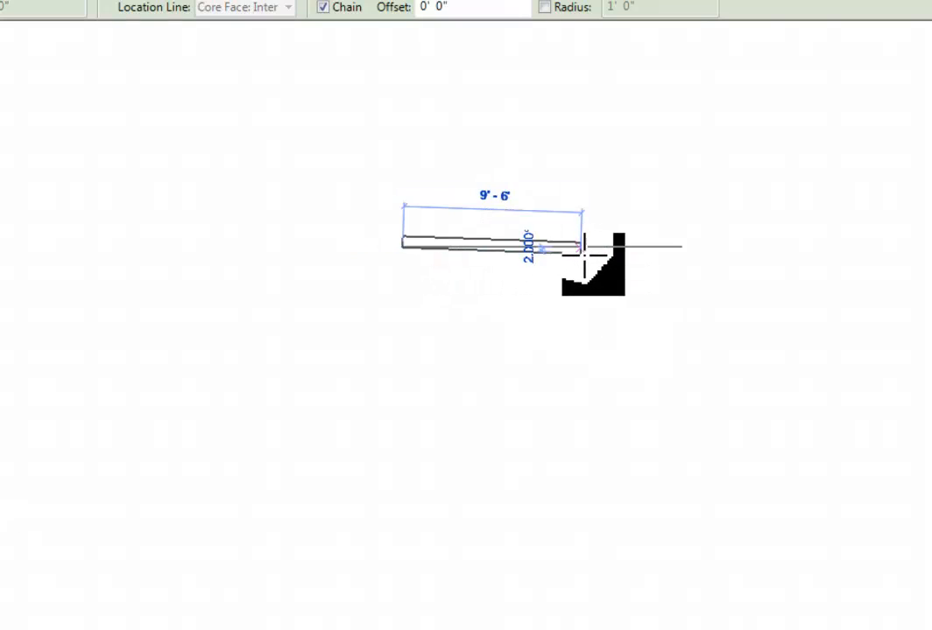
pyautogui.scroll(1, 600, 246)
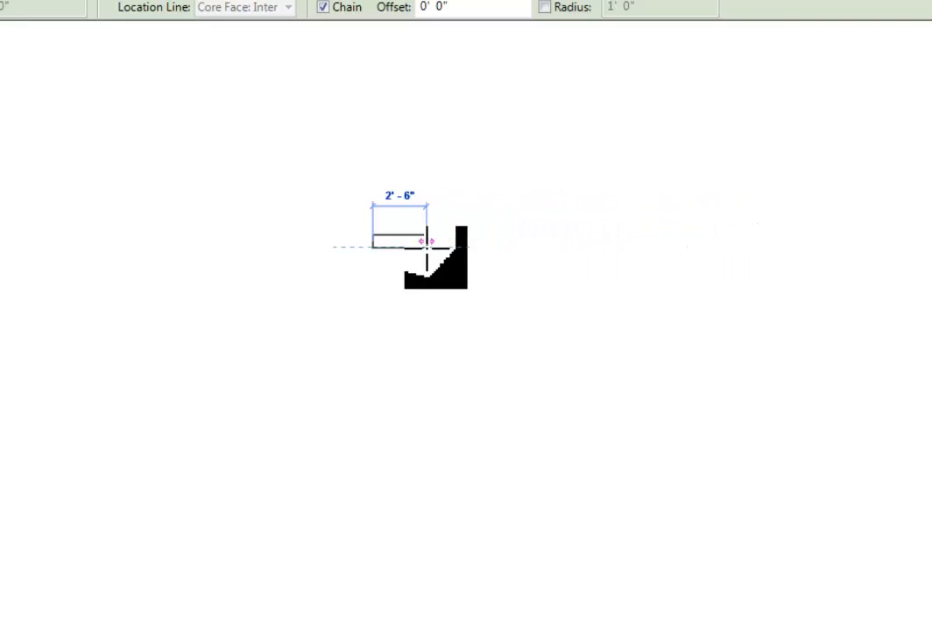
pyautogui.press('space')
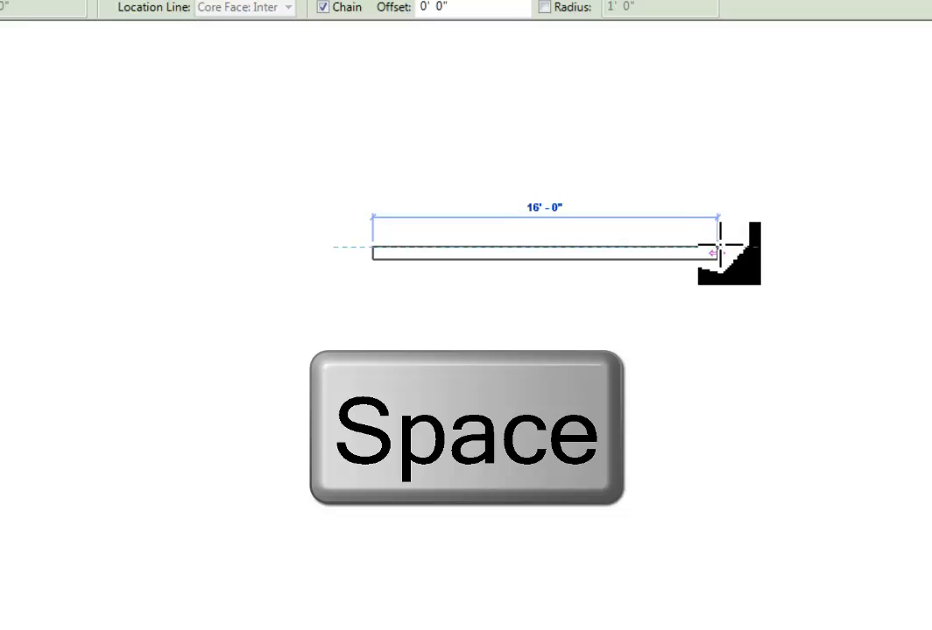
pyautogui.press('space')
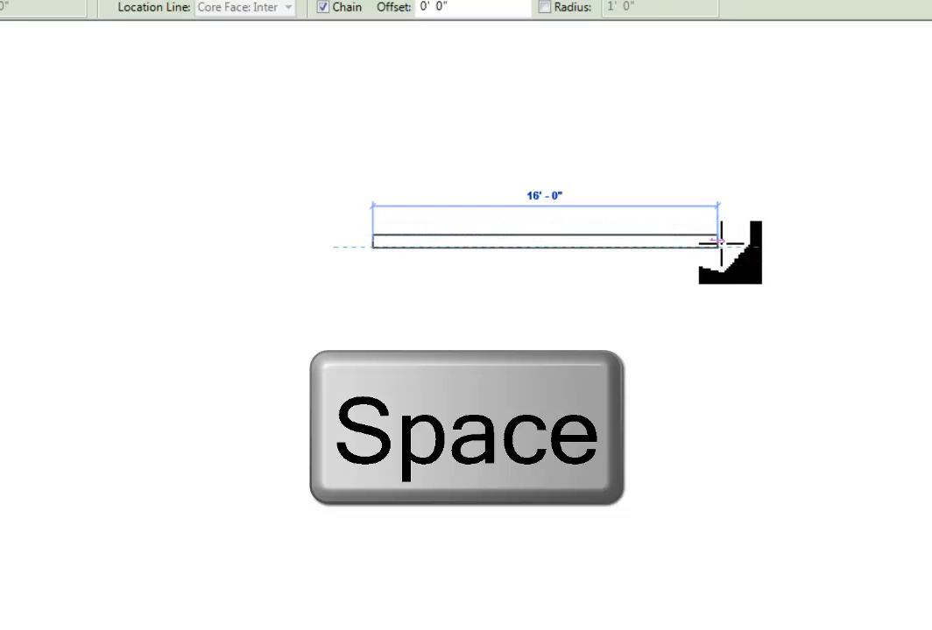
pyautogui.press('space')
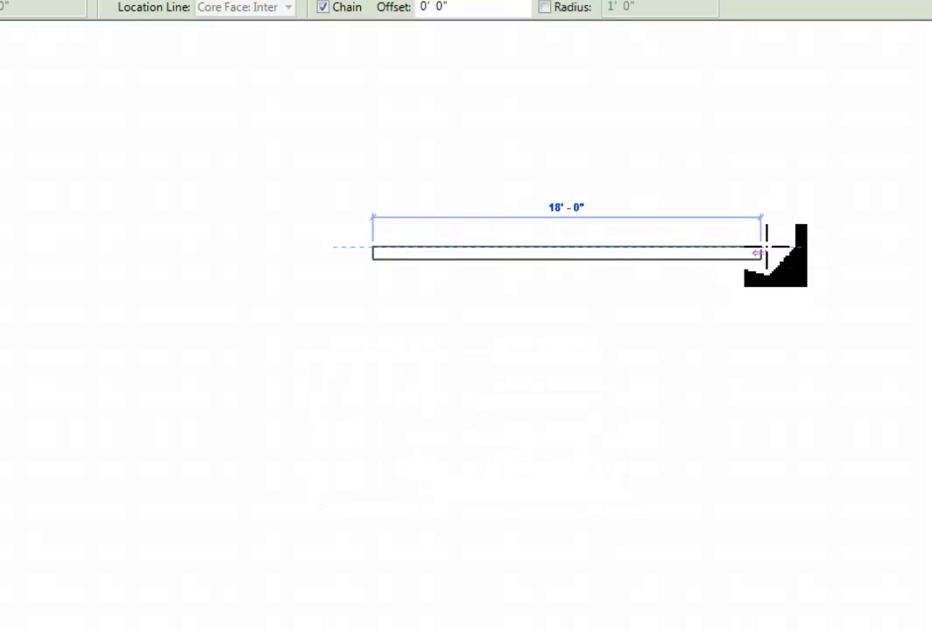
pyautogui.scroll(1, 768, 253)
pyautogui.scroll(-2, 772, 254)
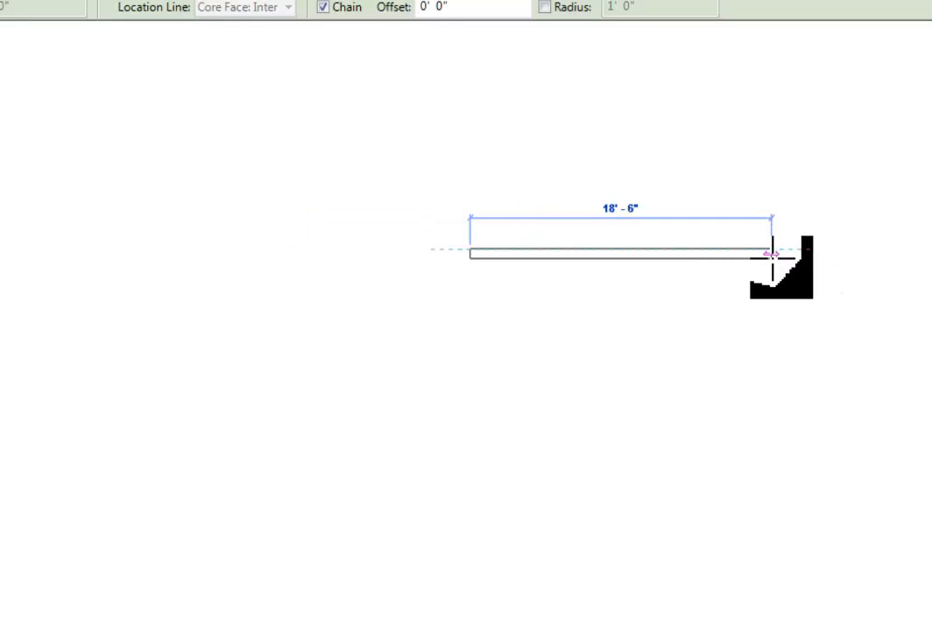
pyautogui.scroll(-1, 771, 254)
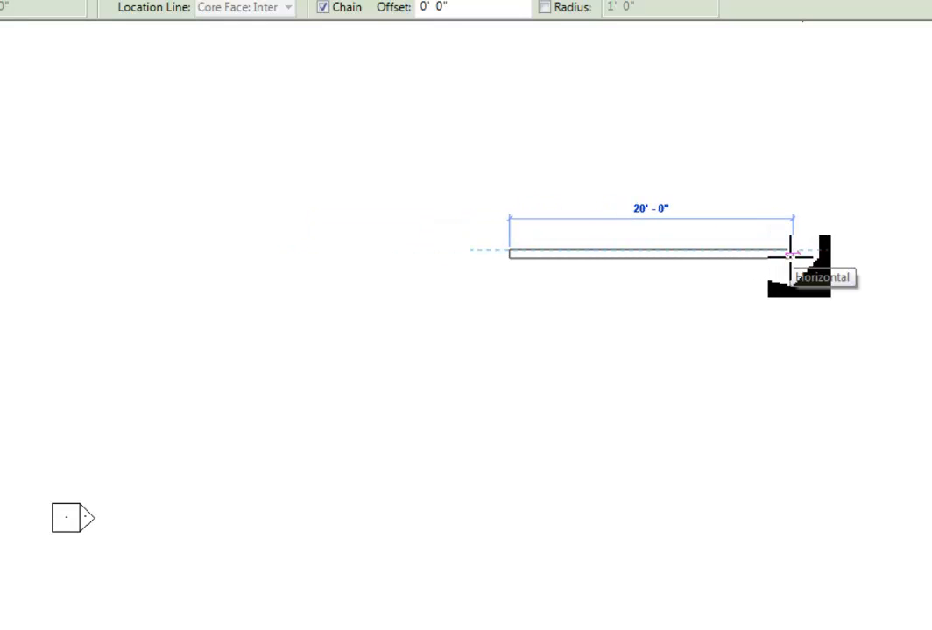
pyautogui.moveTo(817, 287); pyautogui.dragTo(774, 292, button='middle')
pyautogui.moveTo(718, 294); pyautogui.dragTo(714, 293, button='middle')
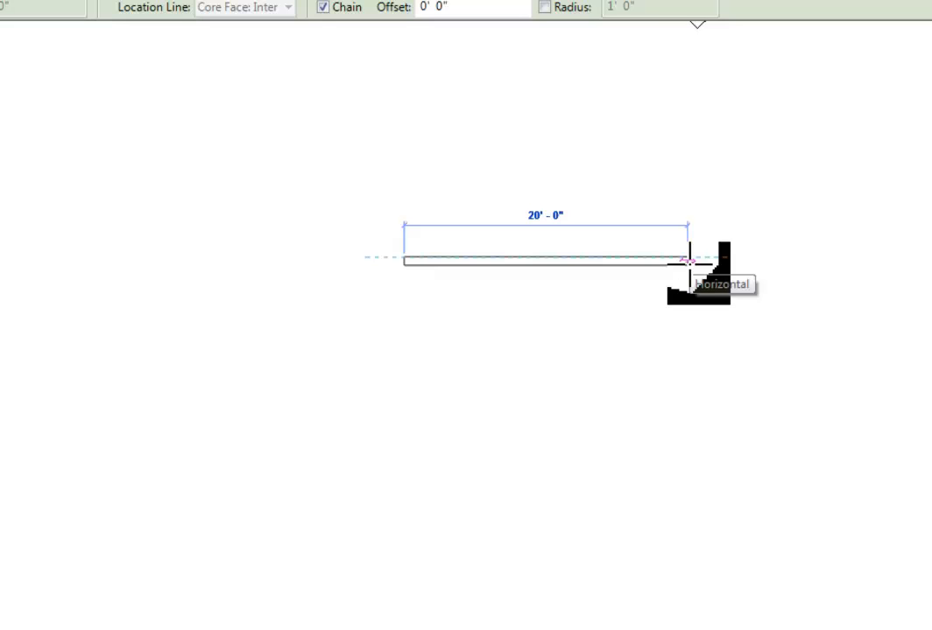
pyautogui.click(689, 261)
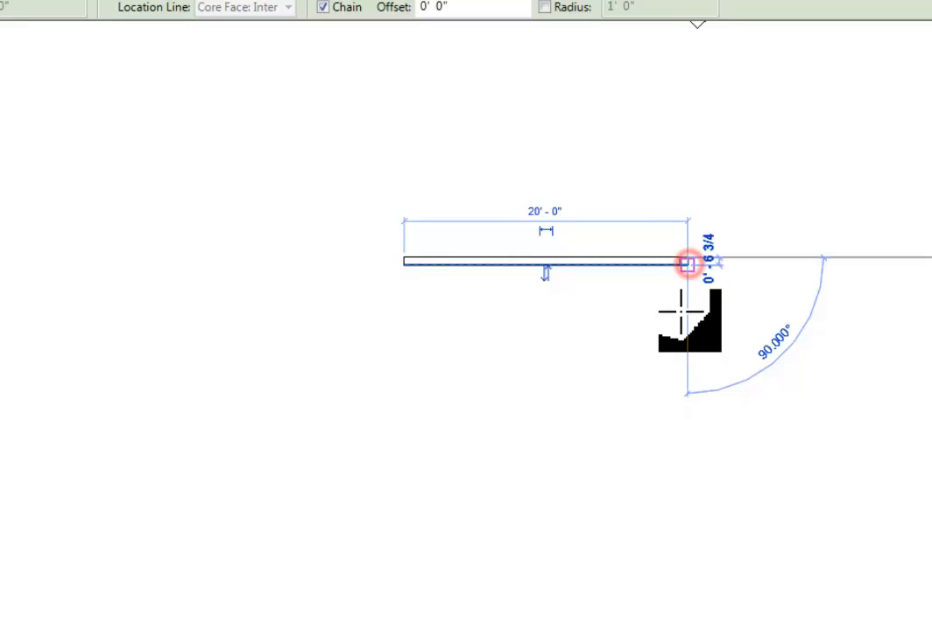
# Chain the remaining five walls clockwise into a closed L-shaped outline, about 9' down the far right side and 29' along the bottom, and end wall placement
pyautogui.click(685, 372)
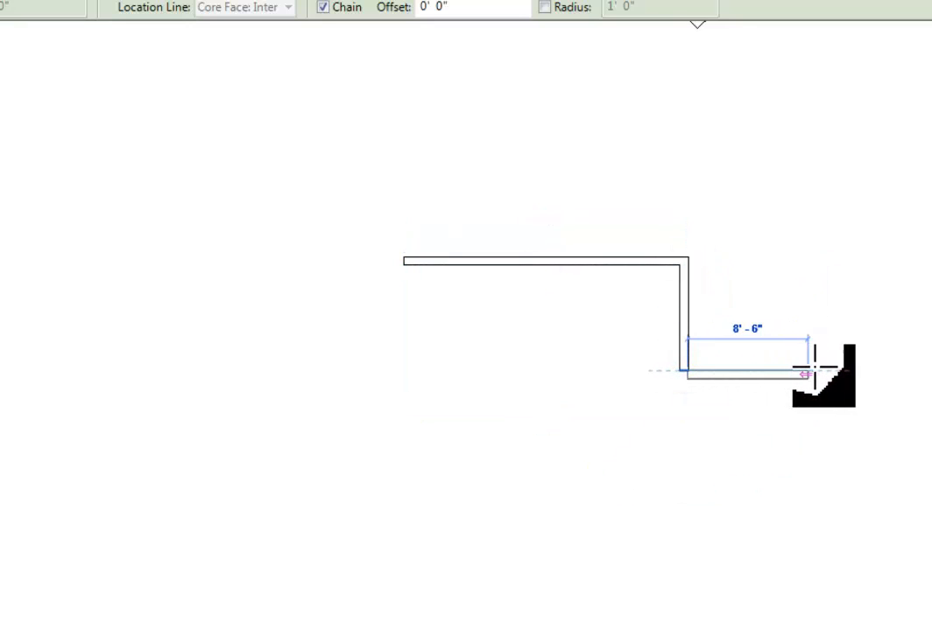
pyautogui.click(816, 370)
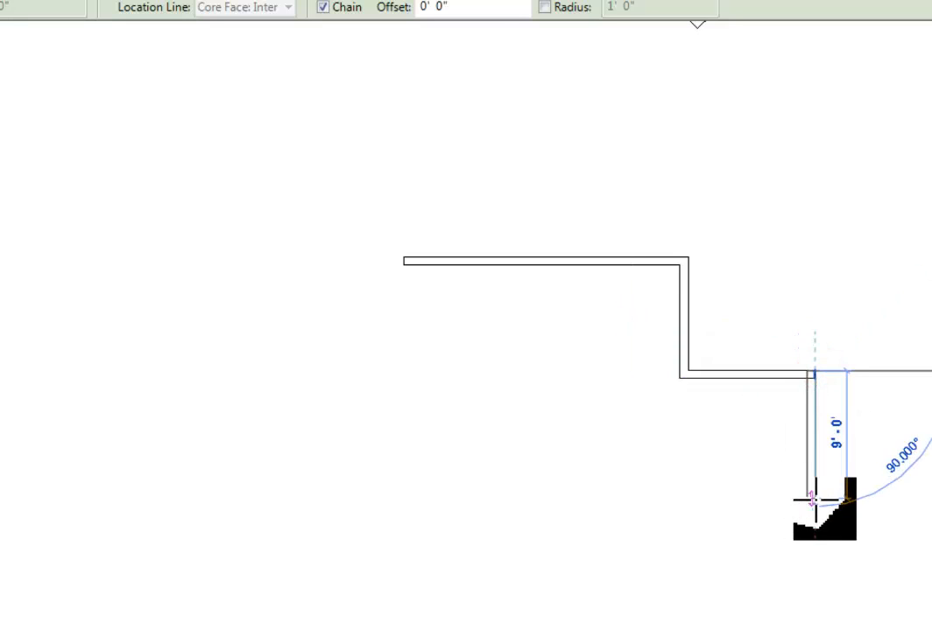
pyautogui.click(812, 499)
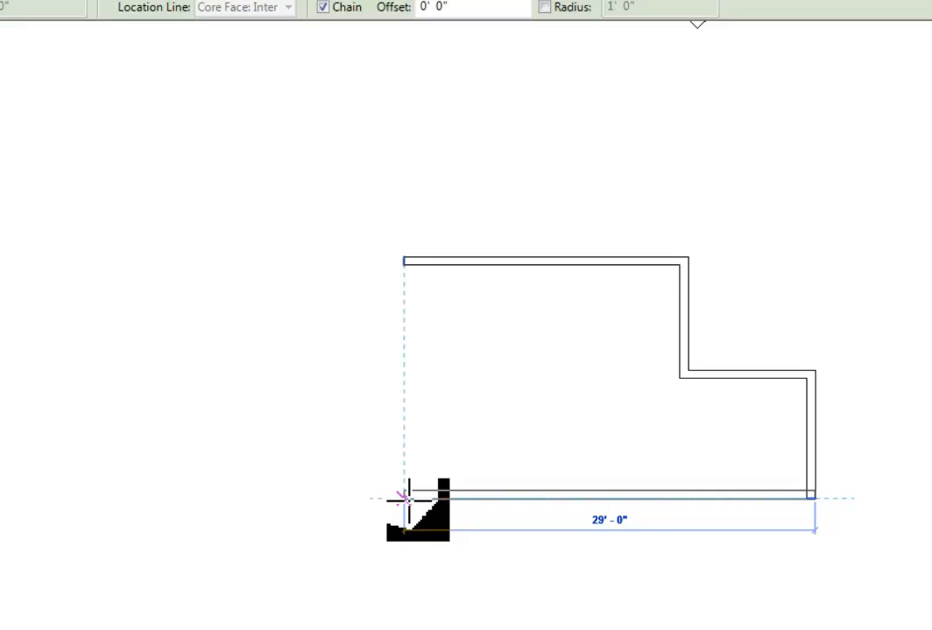
pyautogui.click(405, 498)
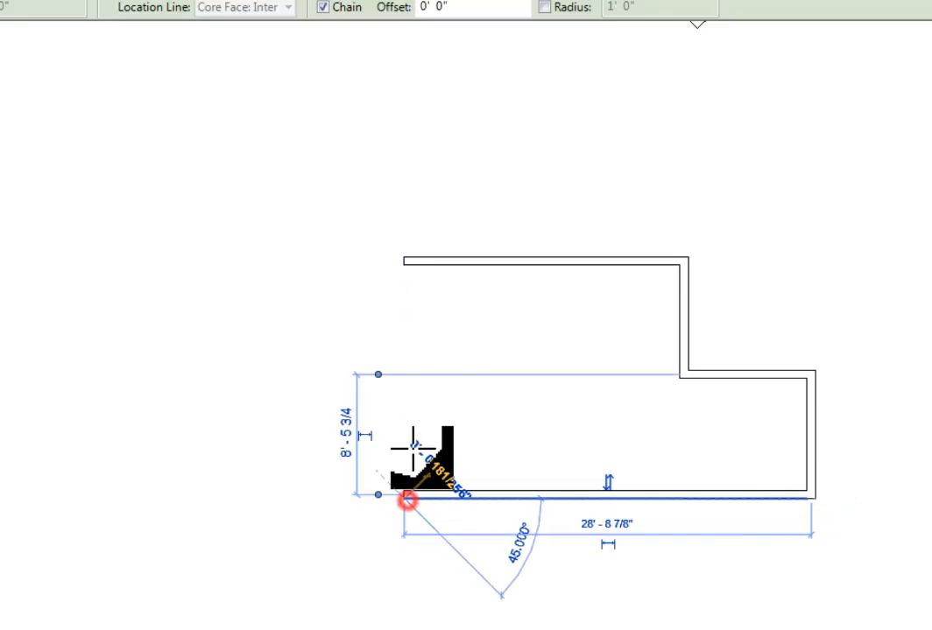
pyautogui.click(406, 264)
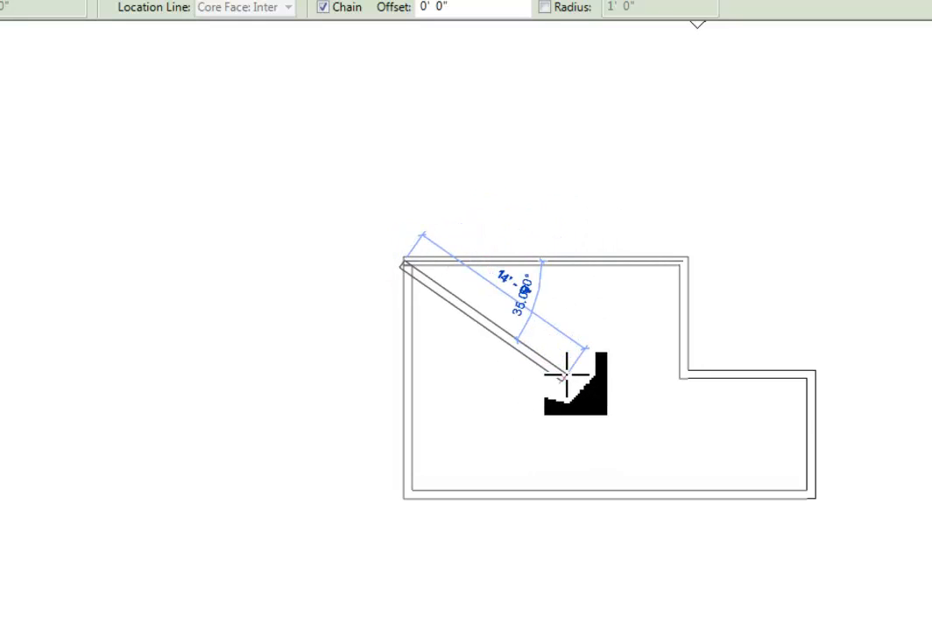
pyautogui.press('Escape')
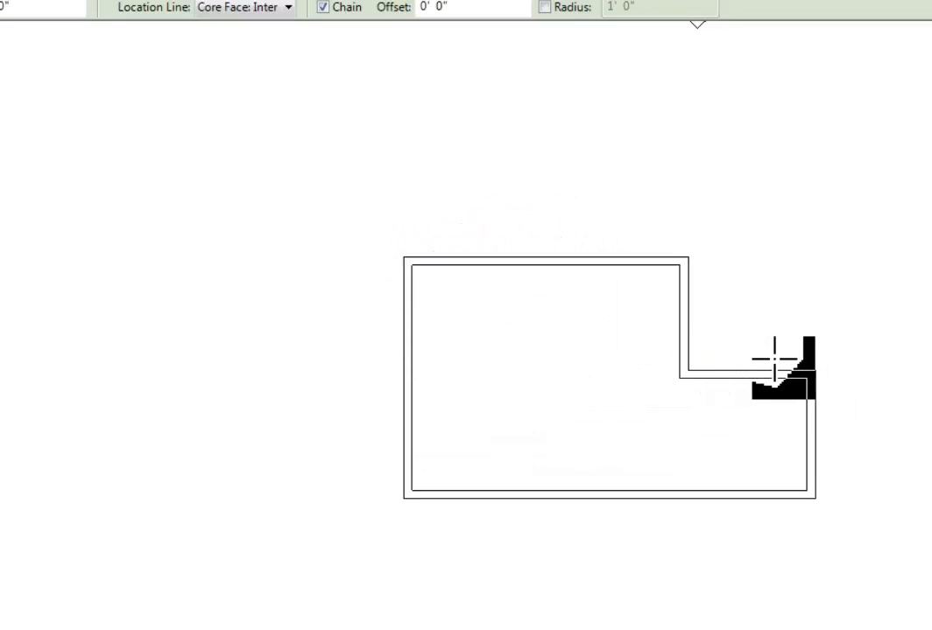
pyautogui.press('Escape')
pyautogui.scroll(-1, 832, 445)
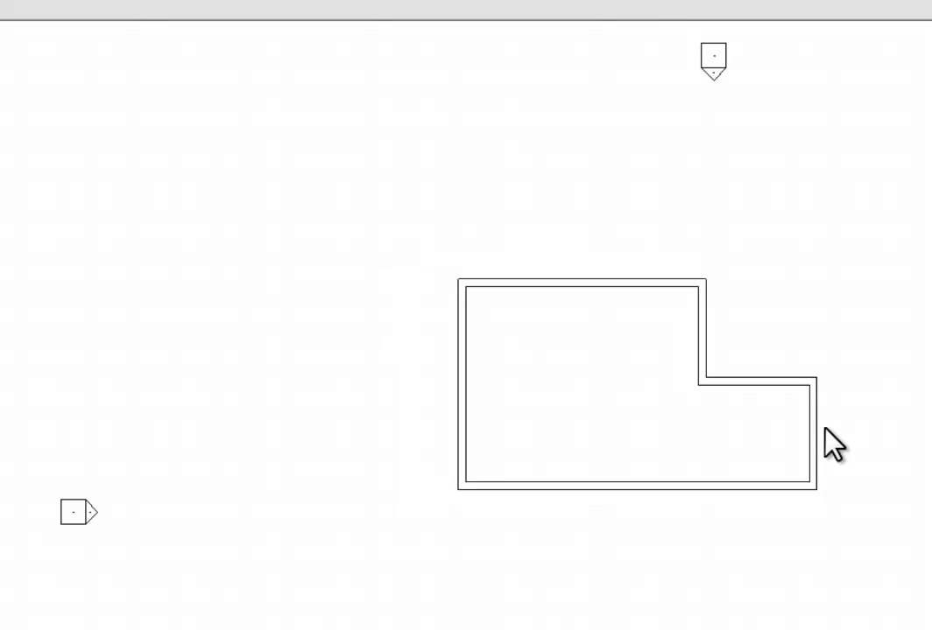
# Check in the default 3D view which side of the walls carries the siding, and return to the First Floor plan
pyautogui.moveTo(876, 462); pyautogui.dragTo(664, 359, button='middle')
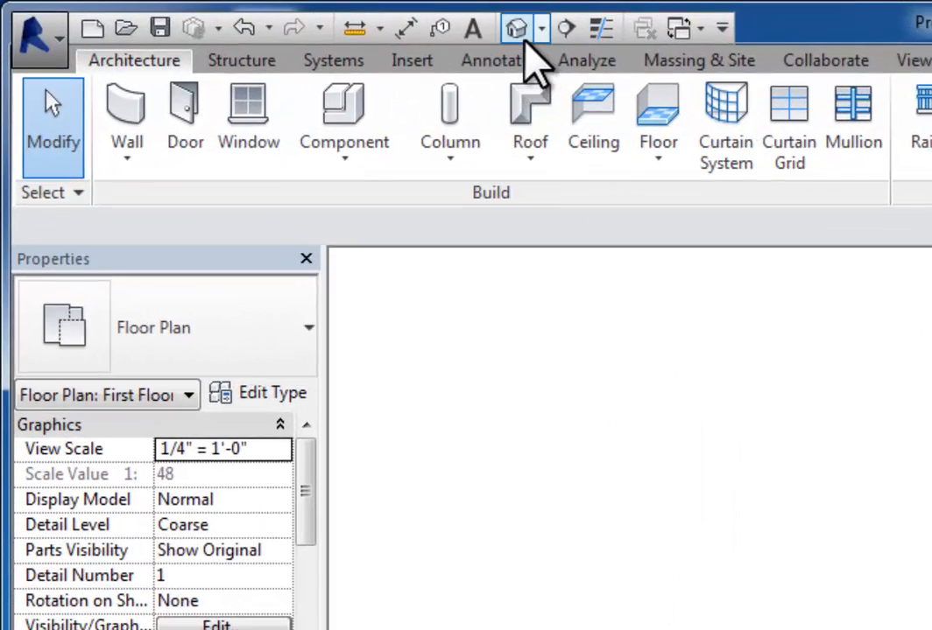
pyautogui.click(519, 33)
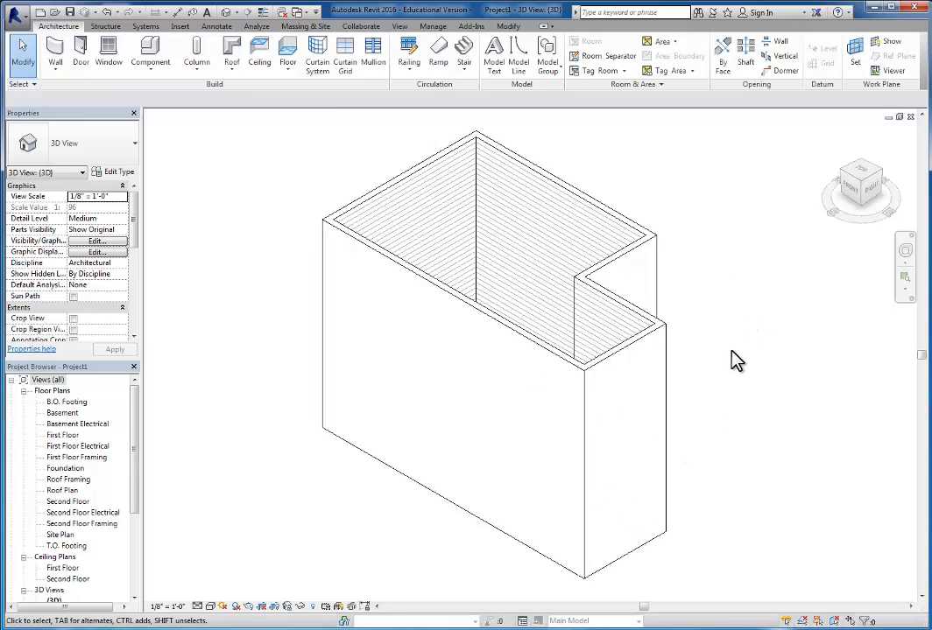
pyautogui.click(912, 118)
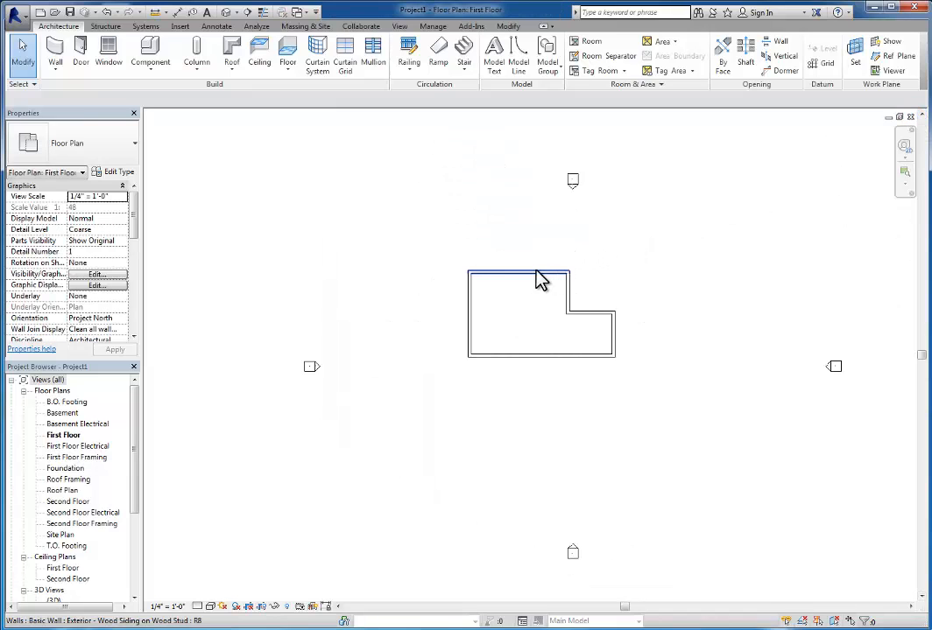
# Flip the top, left and bottom walls of the L-shaped outline so their siding faces outward
pyautogui.click(536, 271)
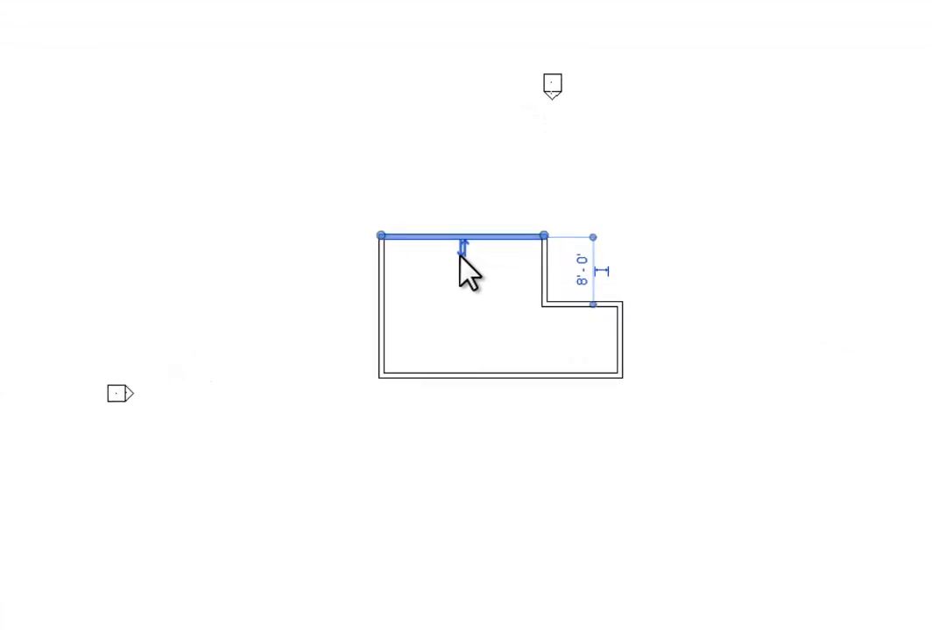
pyautogui.scroll(2, 444, 262)
pyautogui.scroll(2, 447, 249)
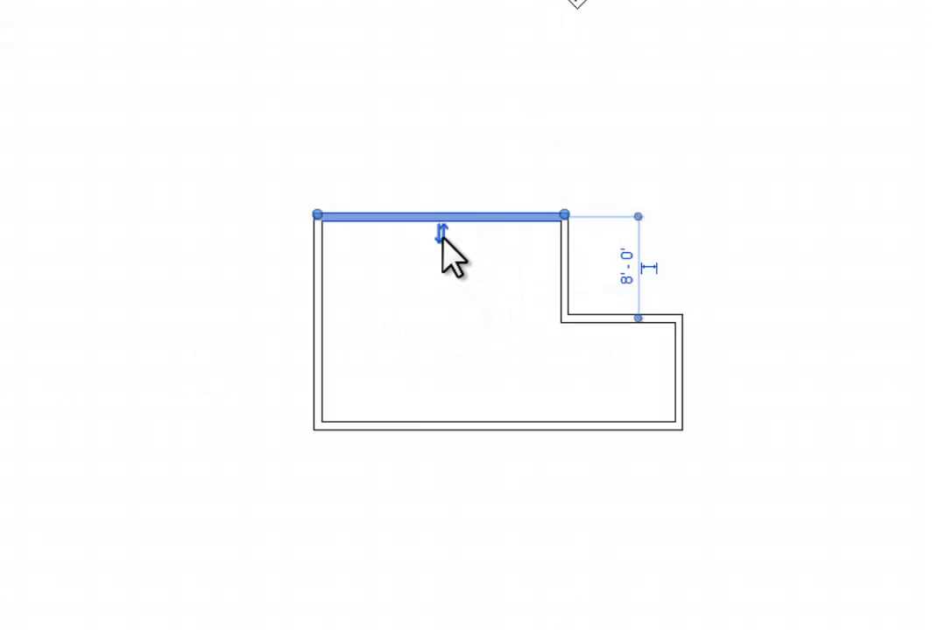
pyautogui.click(443, 240)
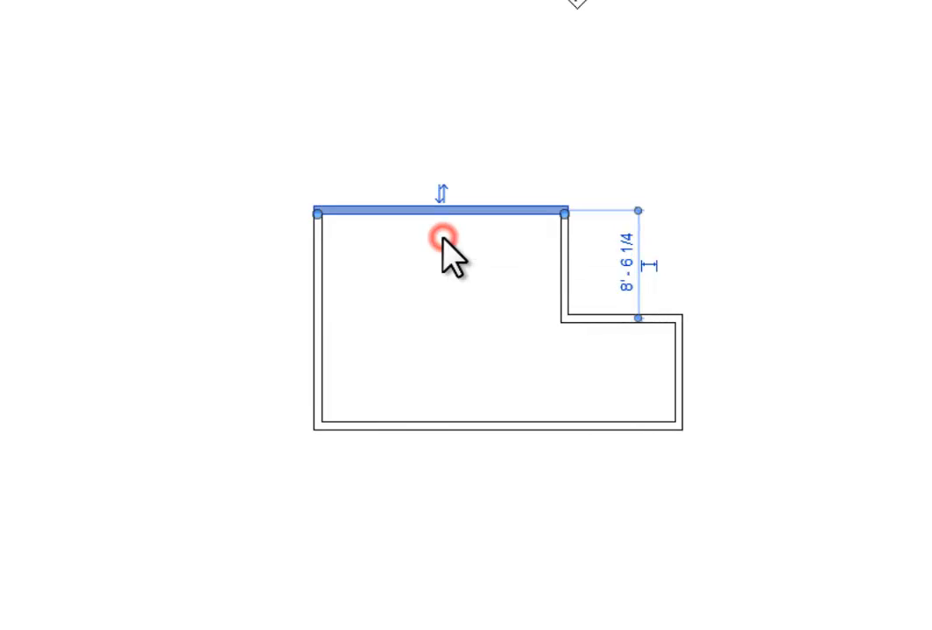
pyautogui.click(317, 288)
pyautogui.click(333, 320)
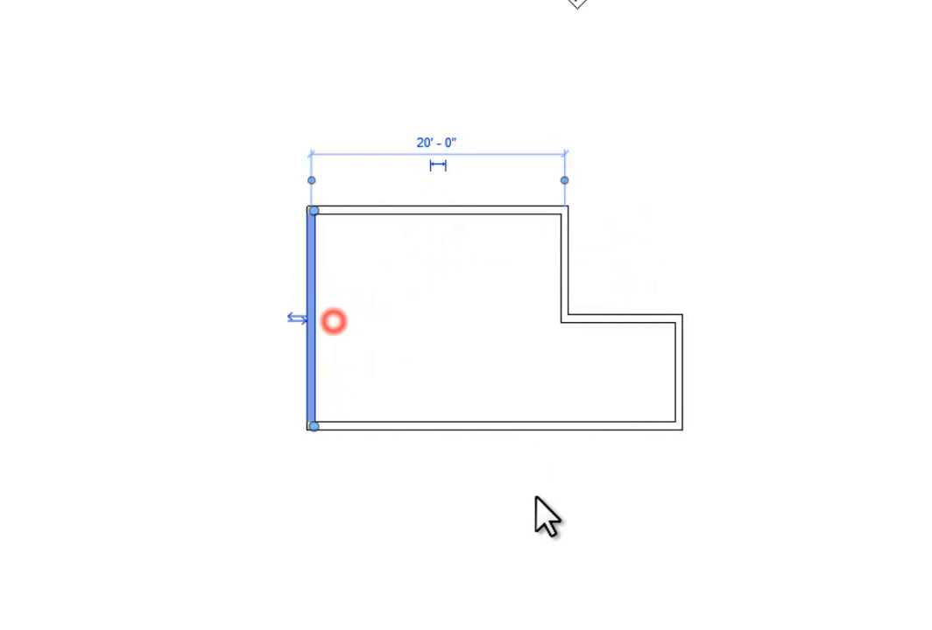
pyautogui.click(482, 429)
pyautogui.click(494, 415)
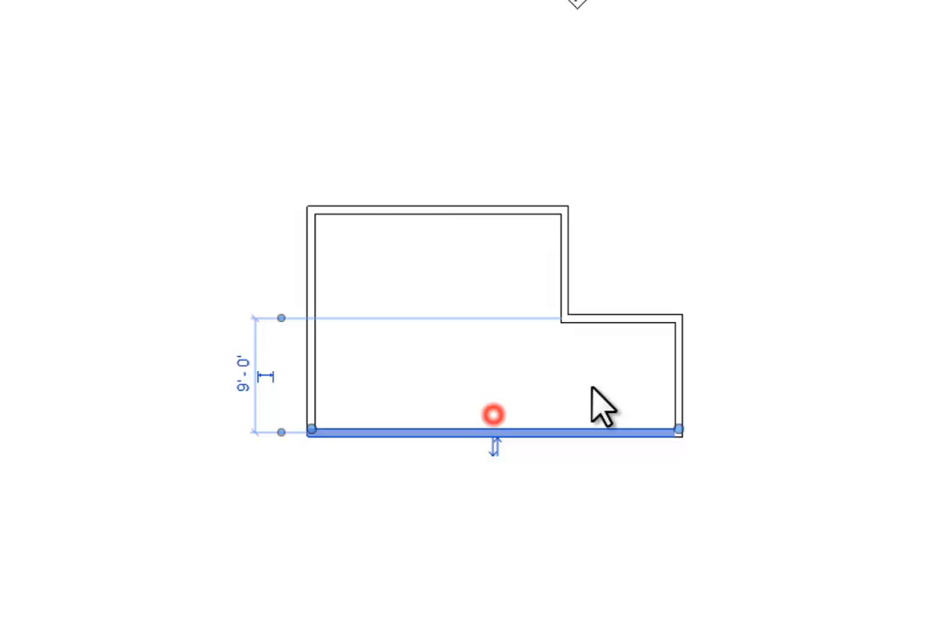
# Flip the far right wall and the two walls at the inner corner so their siding faces outward, and clear the selection
pyautogui.click(676, 396)
pyautogui.click(664, 378)
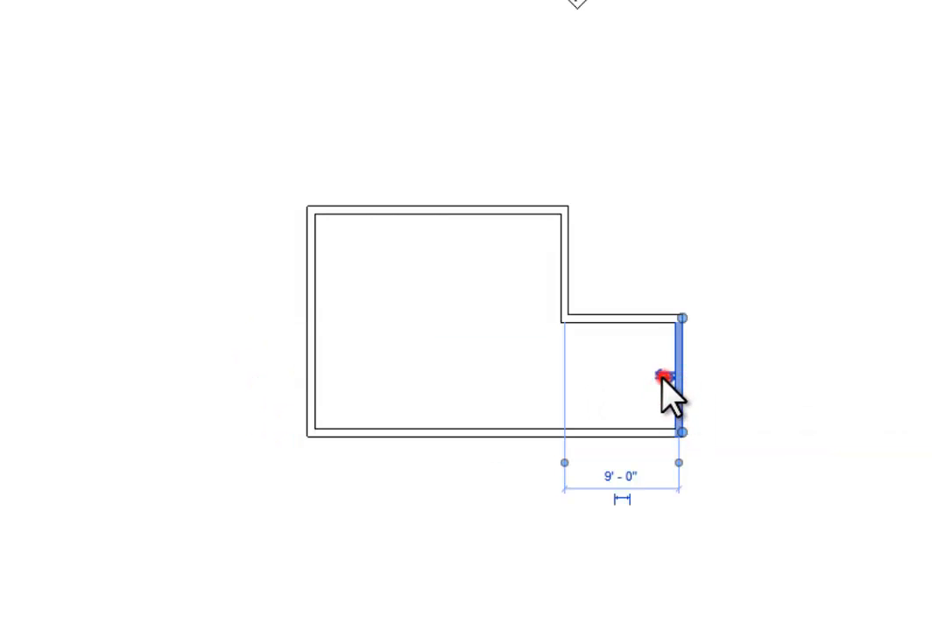
pyautogui.click(618, 321)
pyautogui.click(623, 330)
pyautogui.click(568, 262)
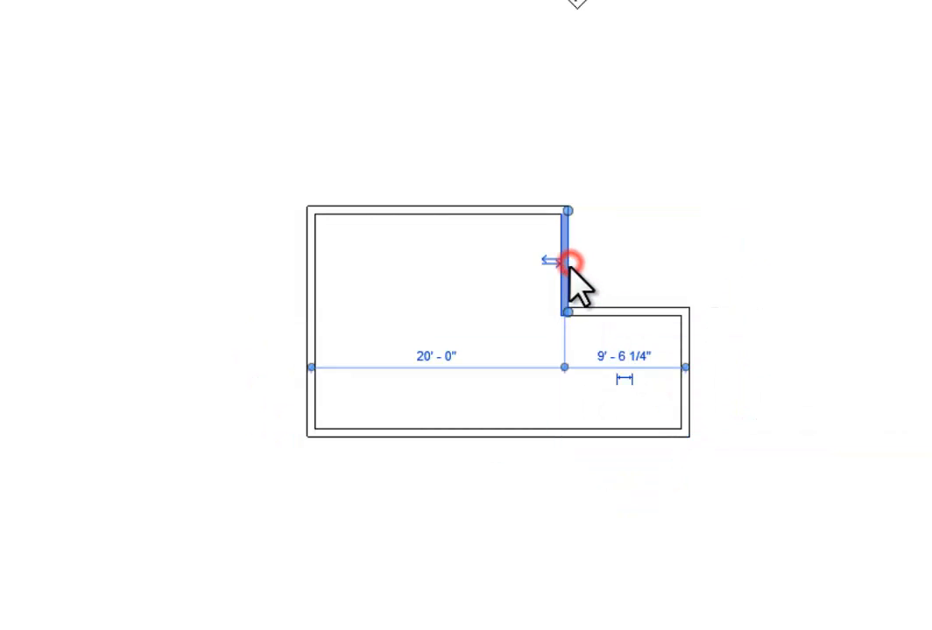
pyautogui.click(550, 261)
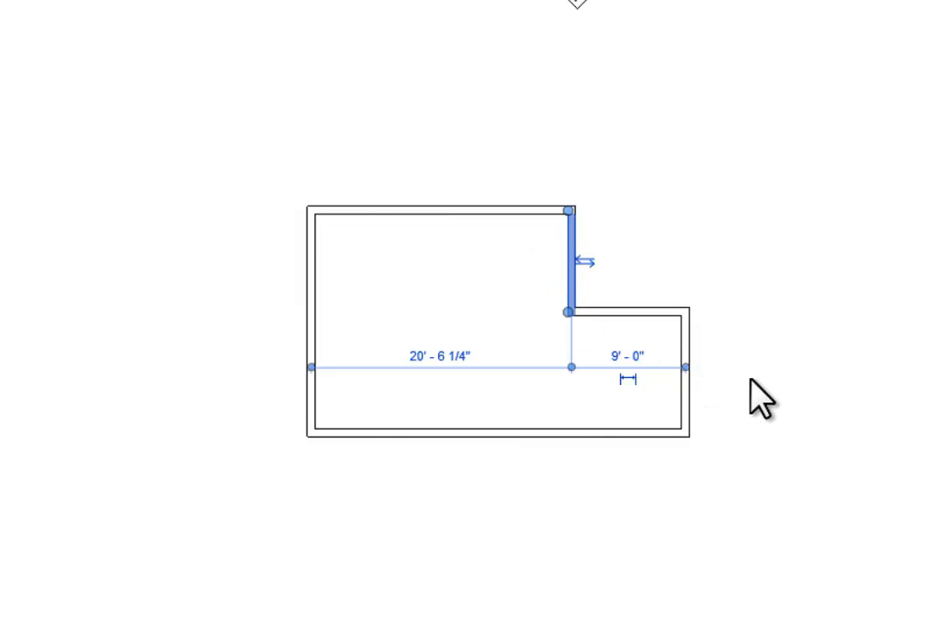
pyautogui.click(742, 380)
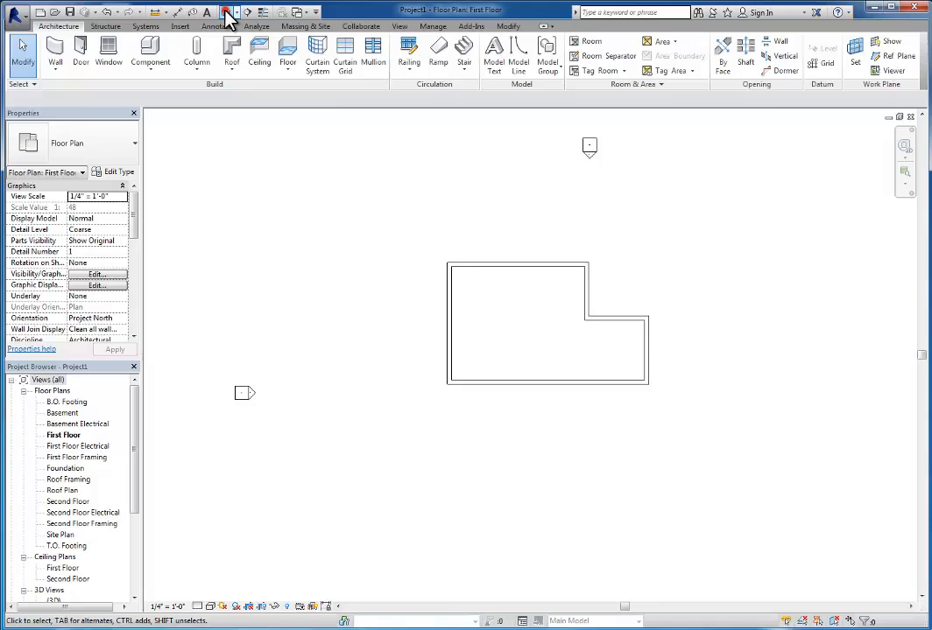
# Check the flipped walls in the default 3D view, and examine the top wall's height constraints in the First Floor plan
pyautogui.click(225, 13)
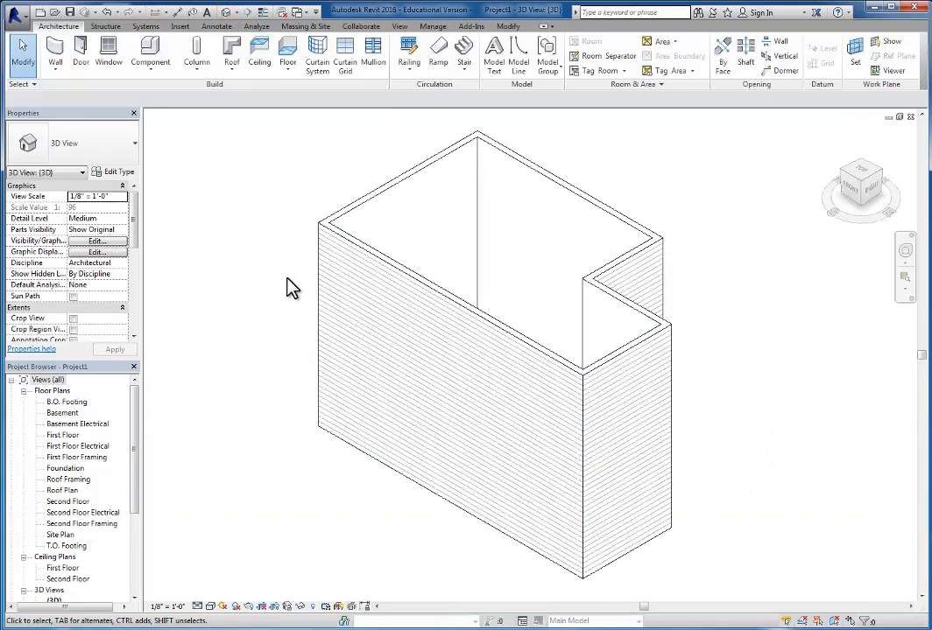
pyautogui.click(911, 120)
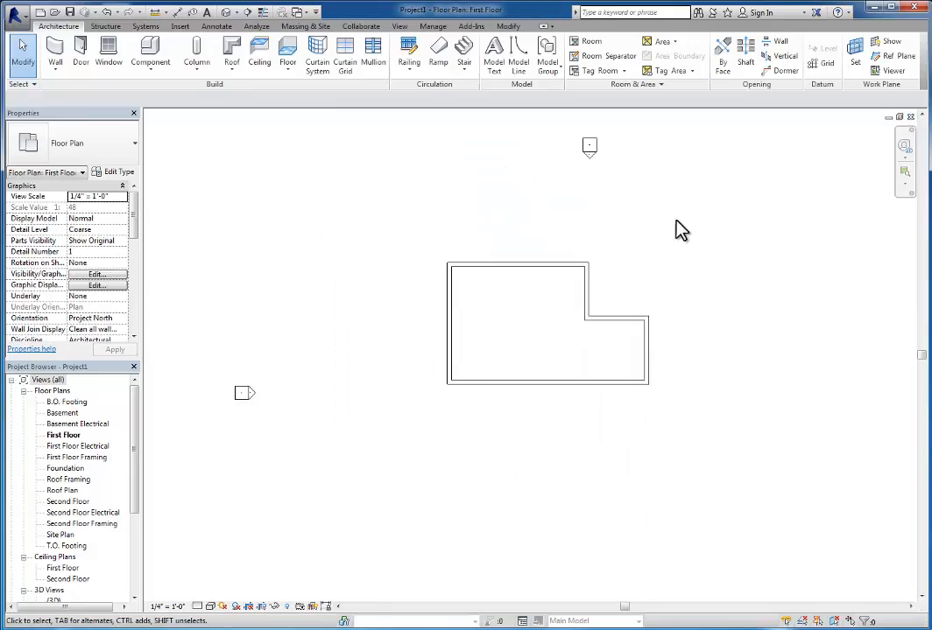
pyautogui.click(534, 274)
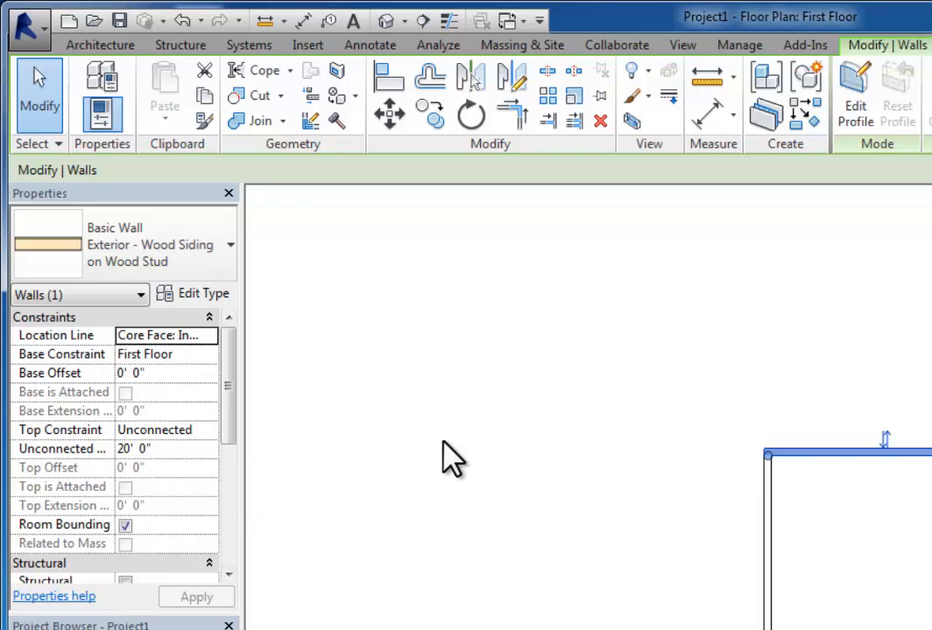
pyautogui.click(621, 521)
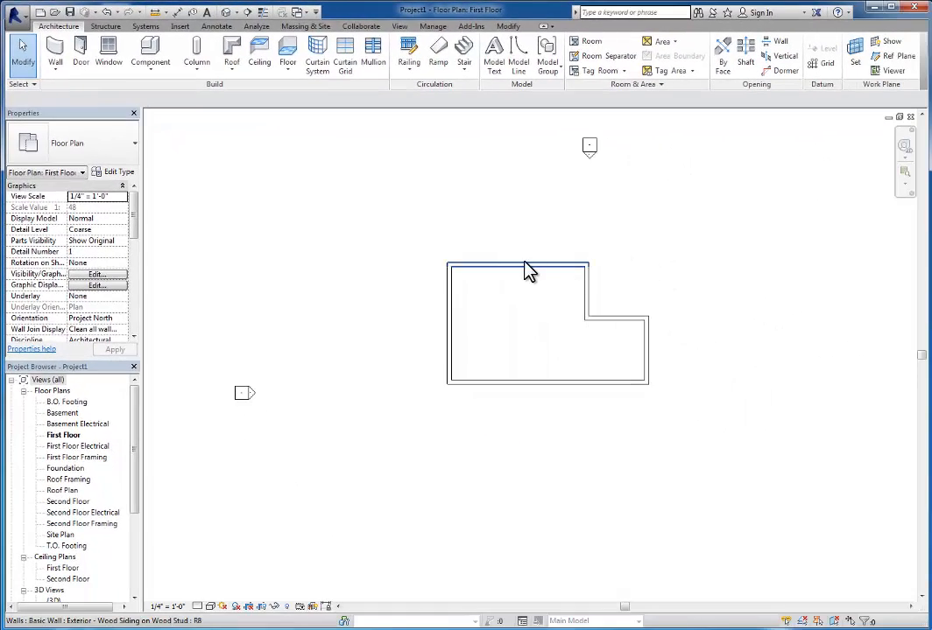
# Set the unconnected height of all six walls to 10'
pyautogui.moveTo(400, 246); pyautogui.dragTo(682, 406)
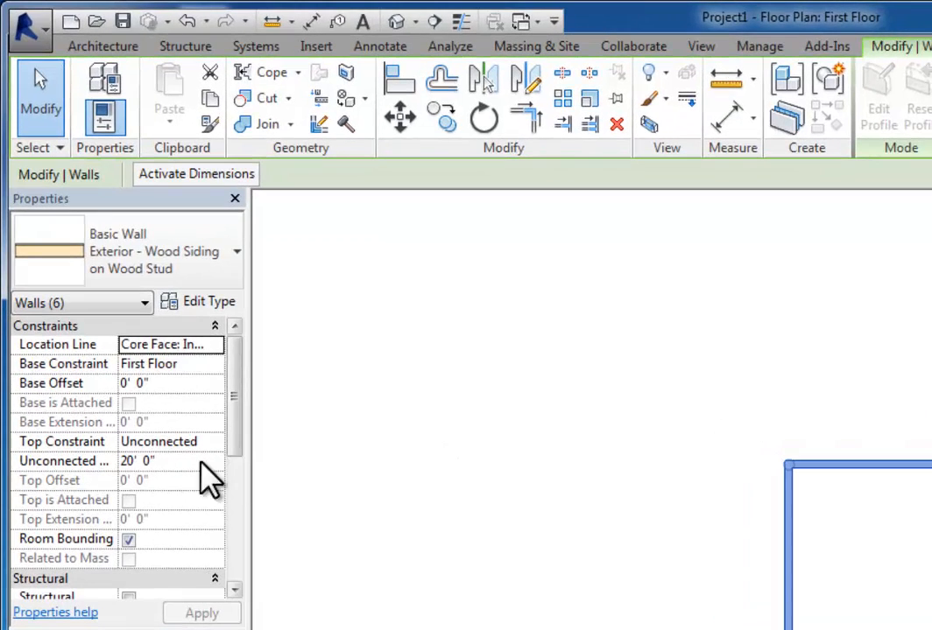
pyautogui.click(95, 263)
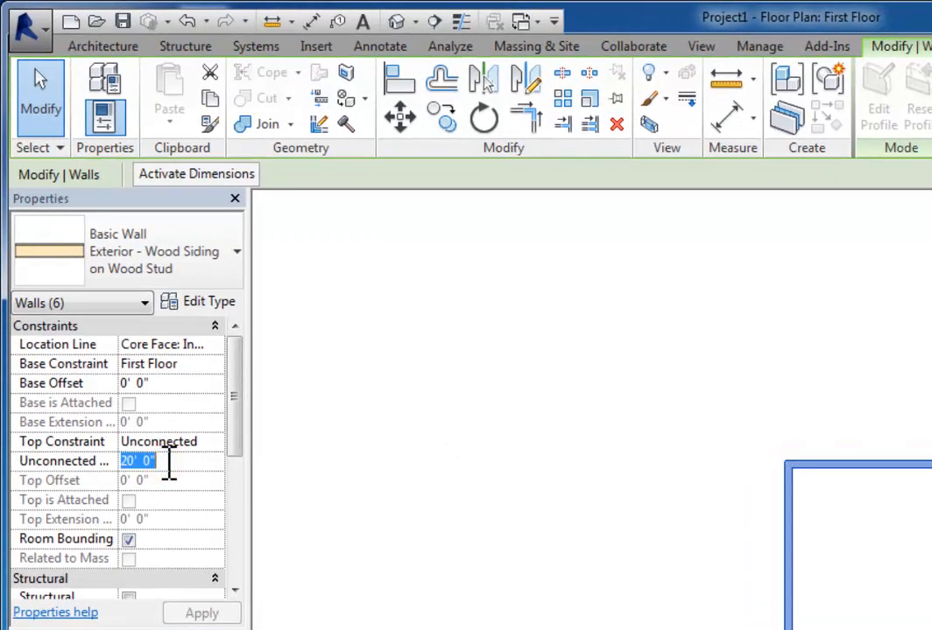
pyautogui.write('10')
pyautogui.press('Return')
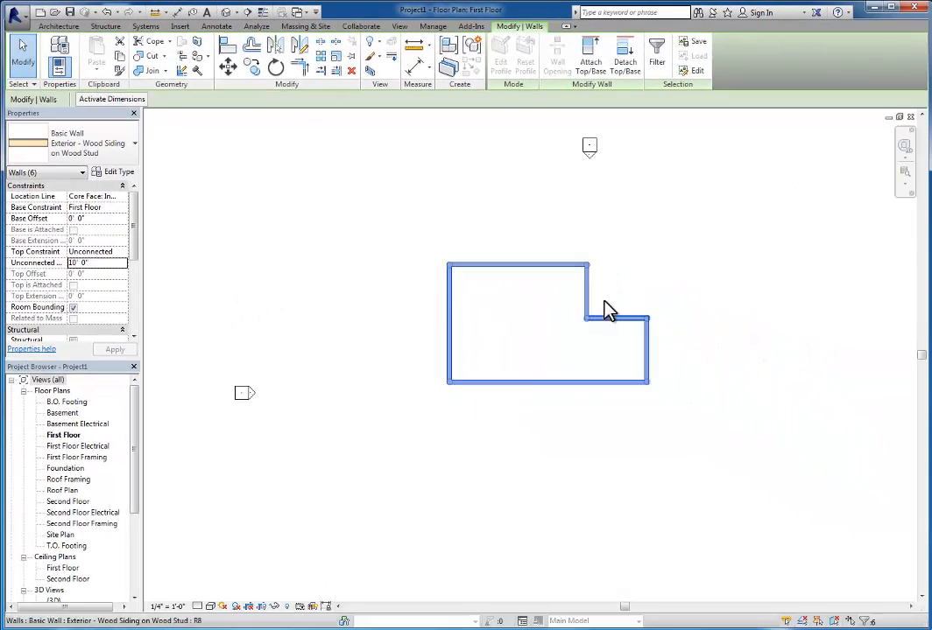
# Examine the wall height in the default 3D view and against the levels in the North elevation, and return to the First Floor plan
pyautogui.click(226, 13)
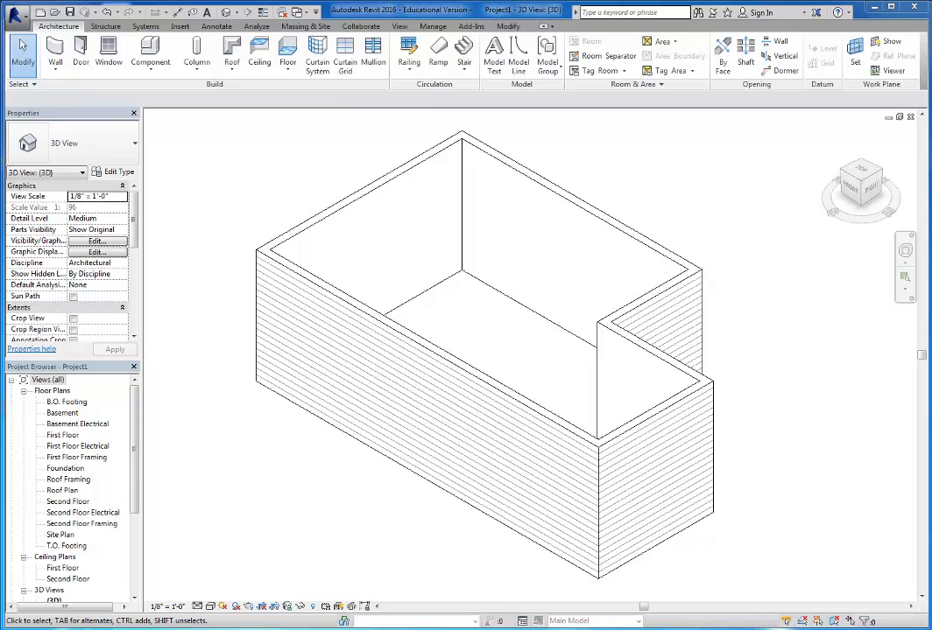
pyautogui.click(798, 223)
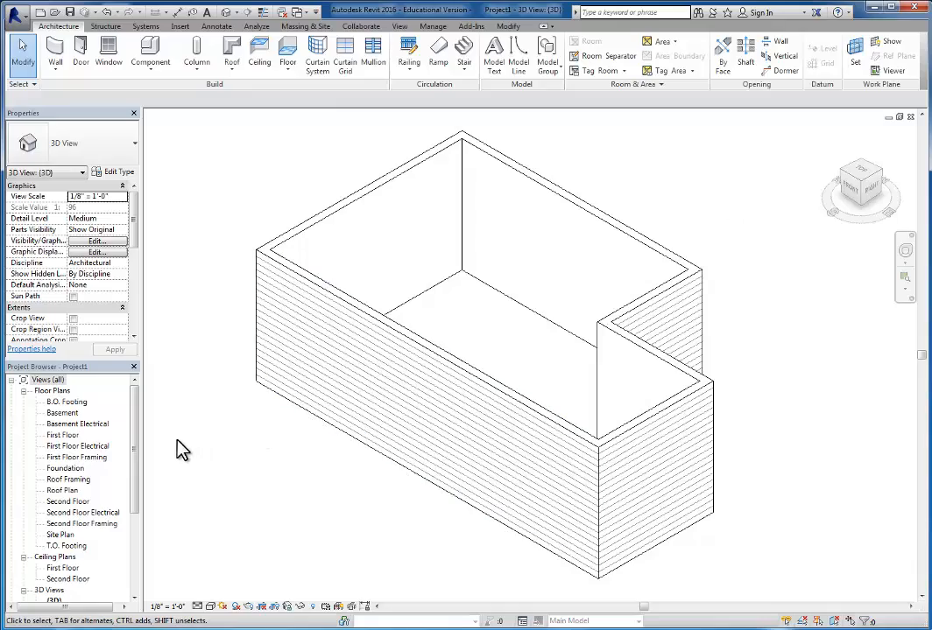
pyautogui.moveTo(135, 455); pyautogui.dragTo(135, 518)
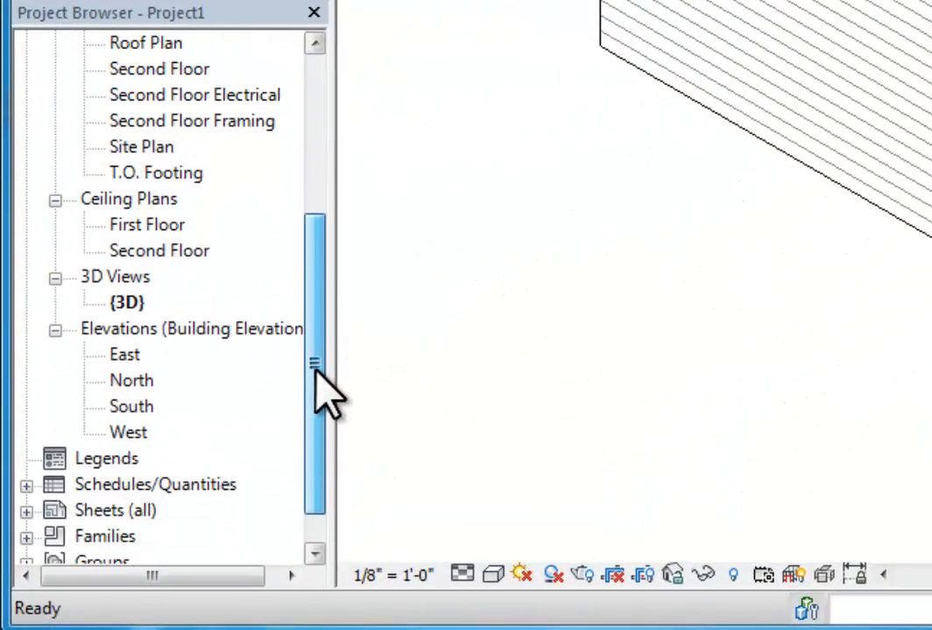
pyautogui.doubleClick(133, 380)
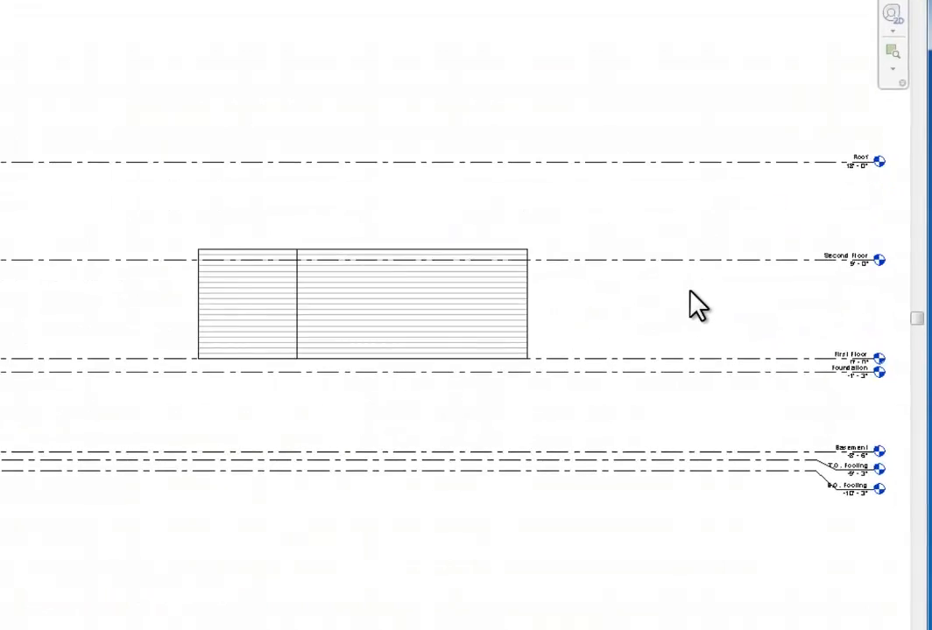
pyautogui.moveTo(622, 289); pyautogui.dragTo(504, 314, button='middle')
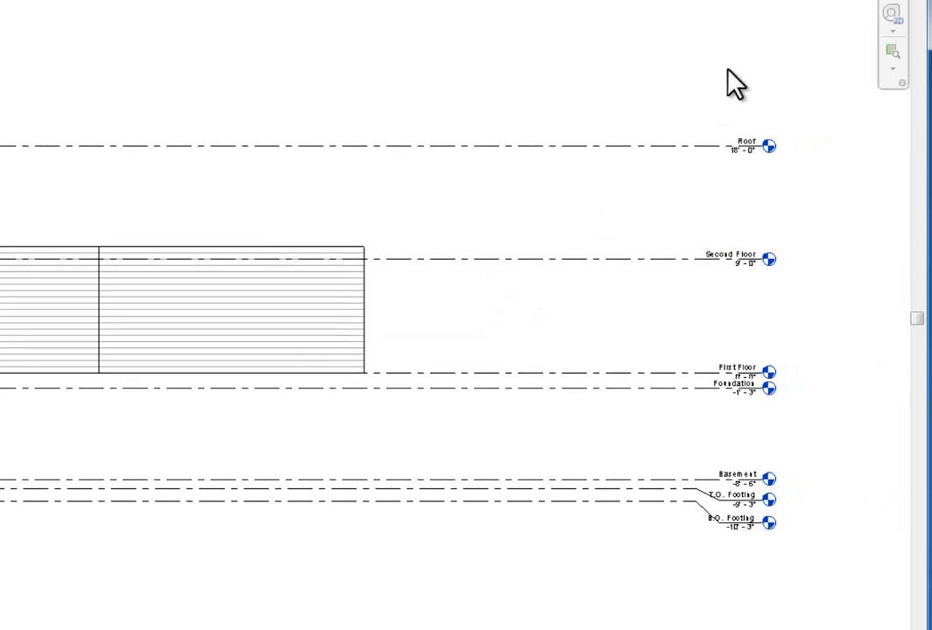
pyautogui.scroll(1, 579, 219)
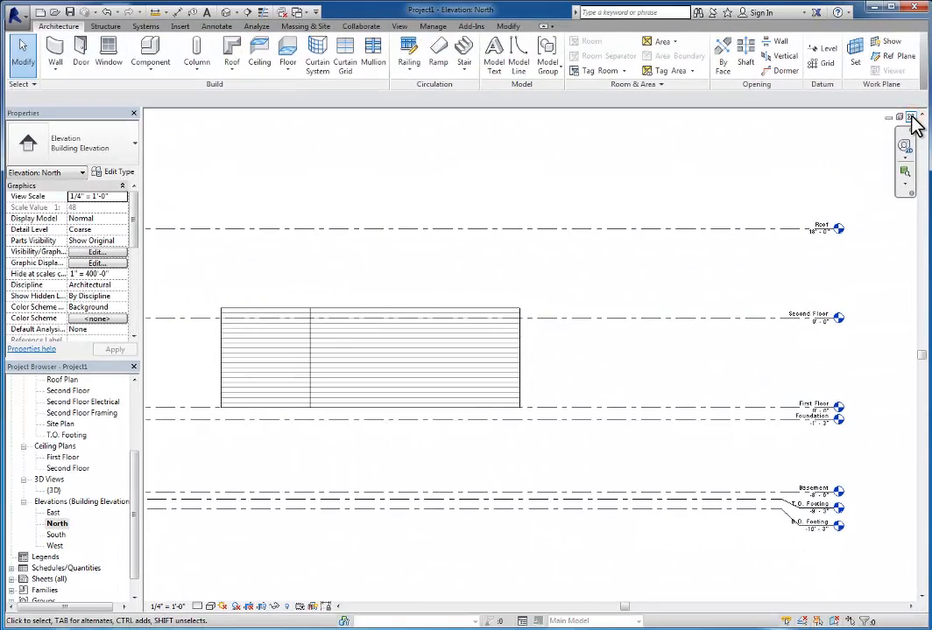
pyautogui.click(906, 39)
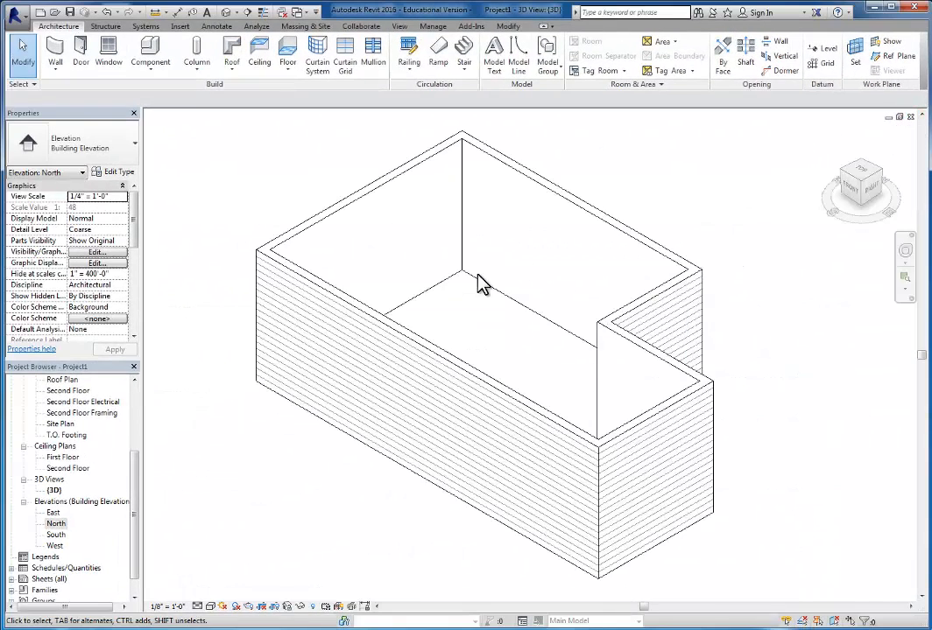
pyautogui.click(909, 116)
# Set the top constraint of all six walls to Up to level: Roof, and clear the selection
pyautogui.moveTo(418, 248); pyautogui.dragTo(682, 431)
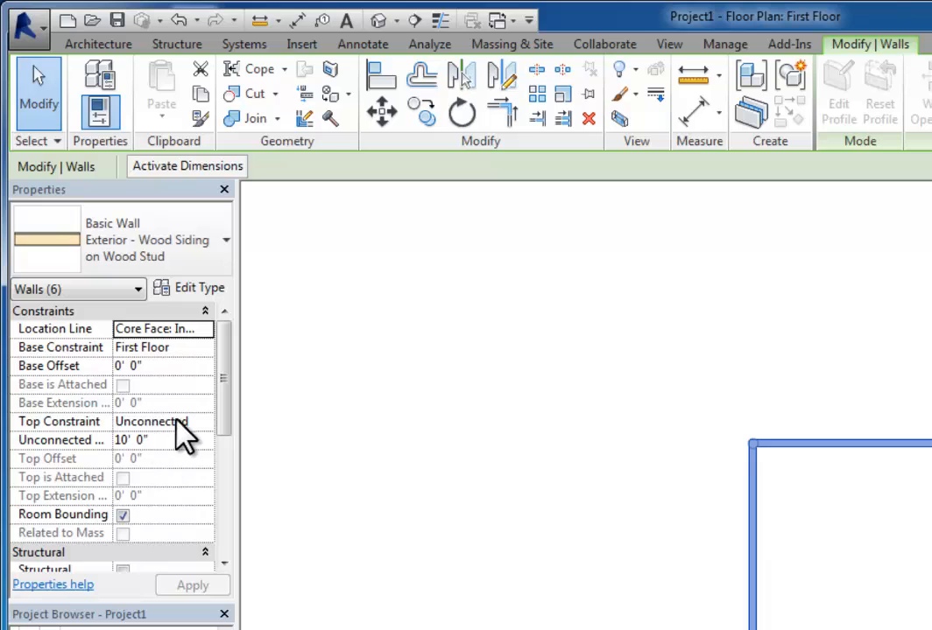
pyautogui.click(204, 424)
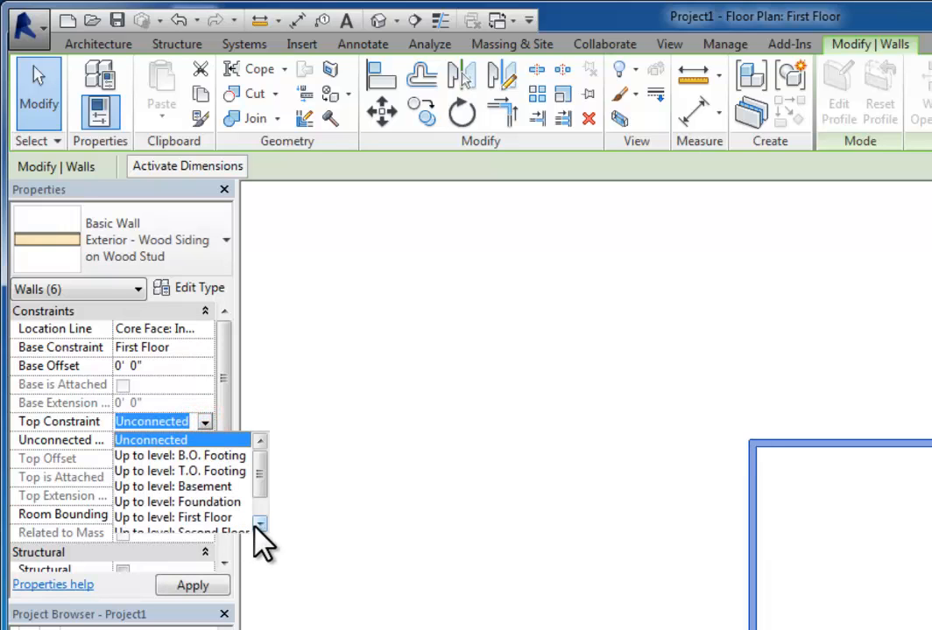
pyautogui.click(257, 526)
pyautogui.click(256, 526)
pyautogui.click(182, 518)
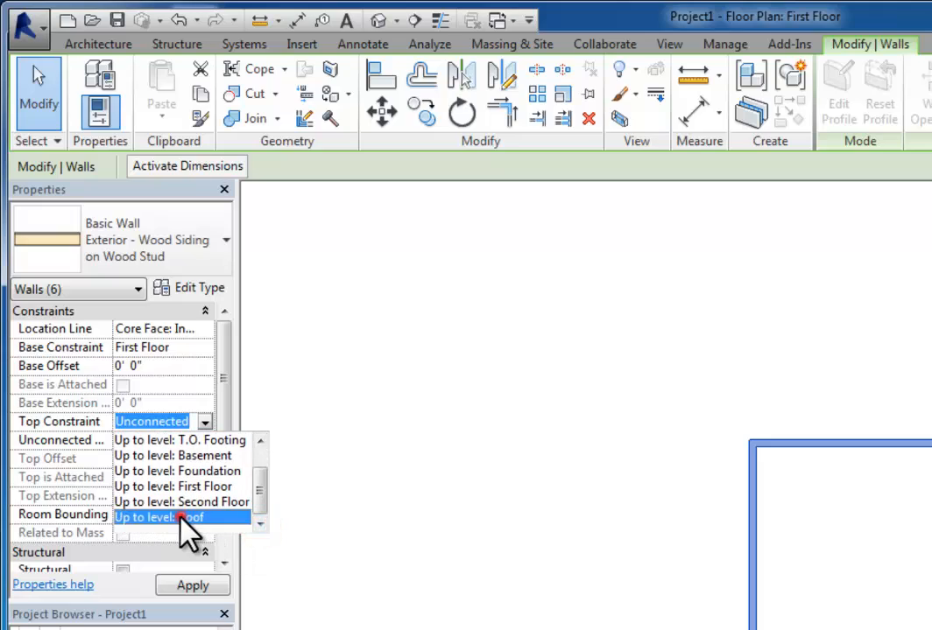
pyautogui.click(181, 519)
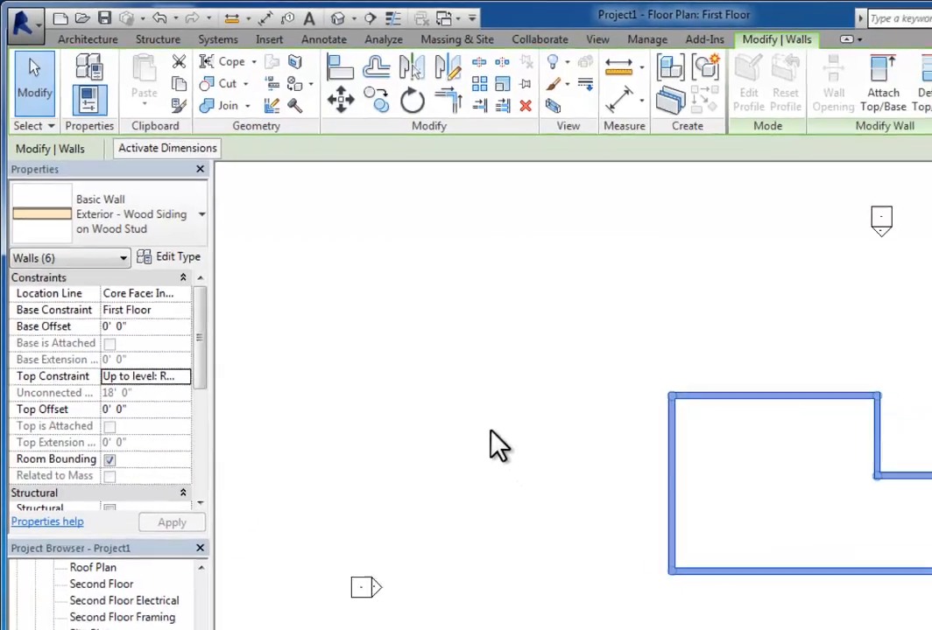
pyautogui.click(490, 431)
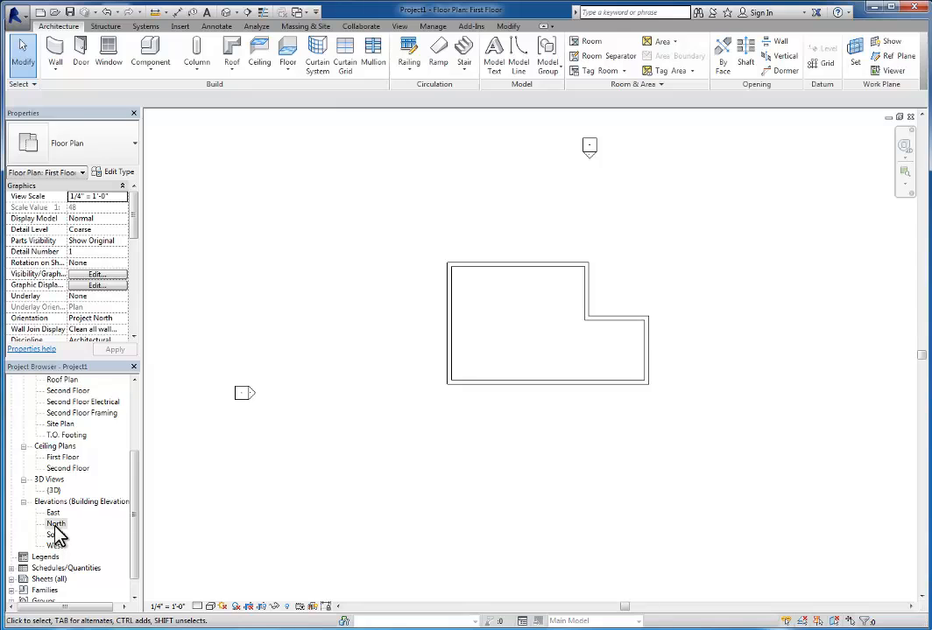
# Examine the wall tops against the Roof level in the North elevation
pyautogui.doubleClick(55, 532)
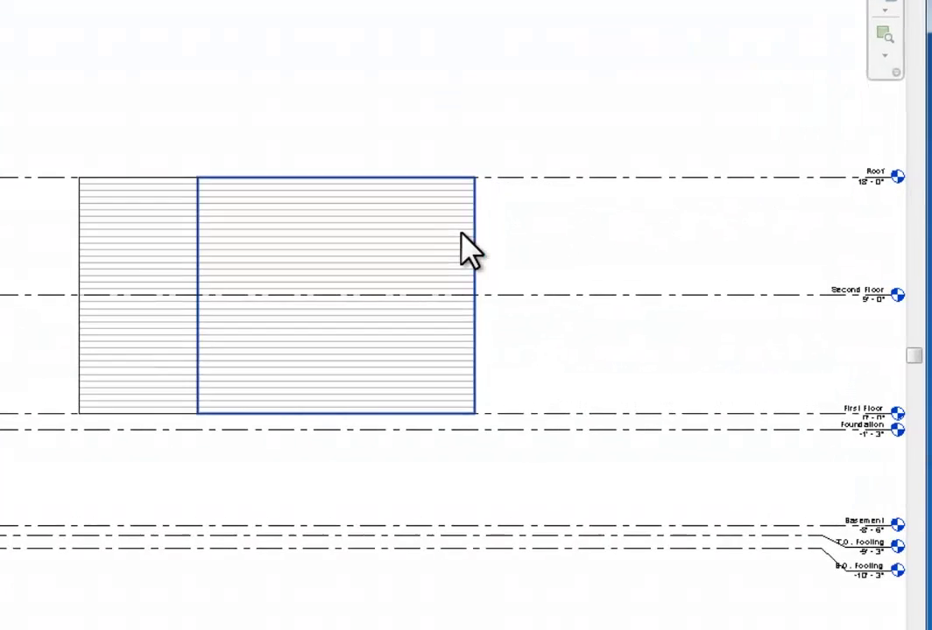
pyautogui.moveTo(554, 279); pyautogui.dragTo(369, 229, button='middle')
pyautogui.scroll(1, 321, 229)
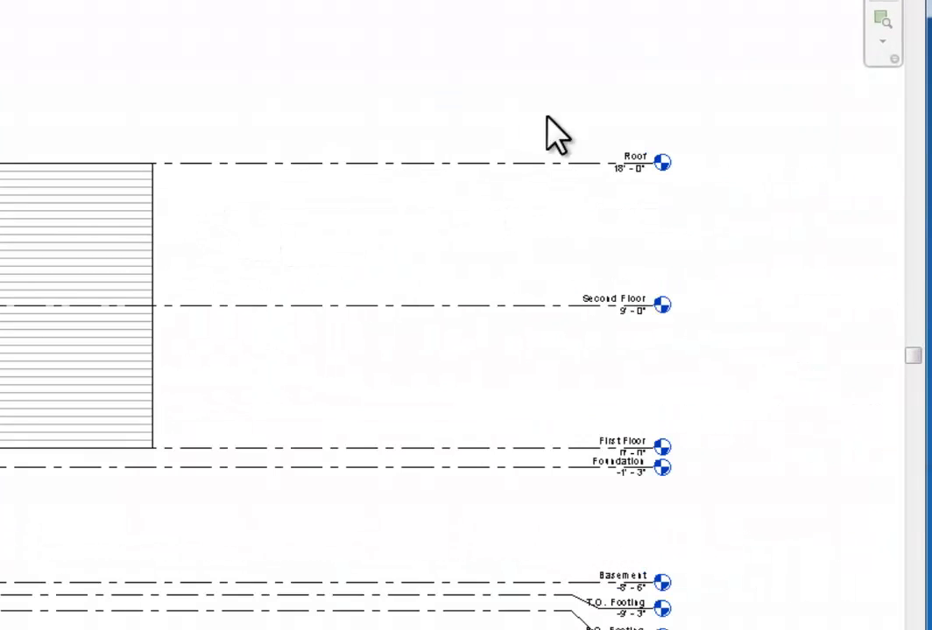
pyautogui.click(557, 163)
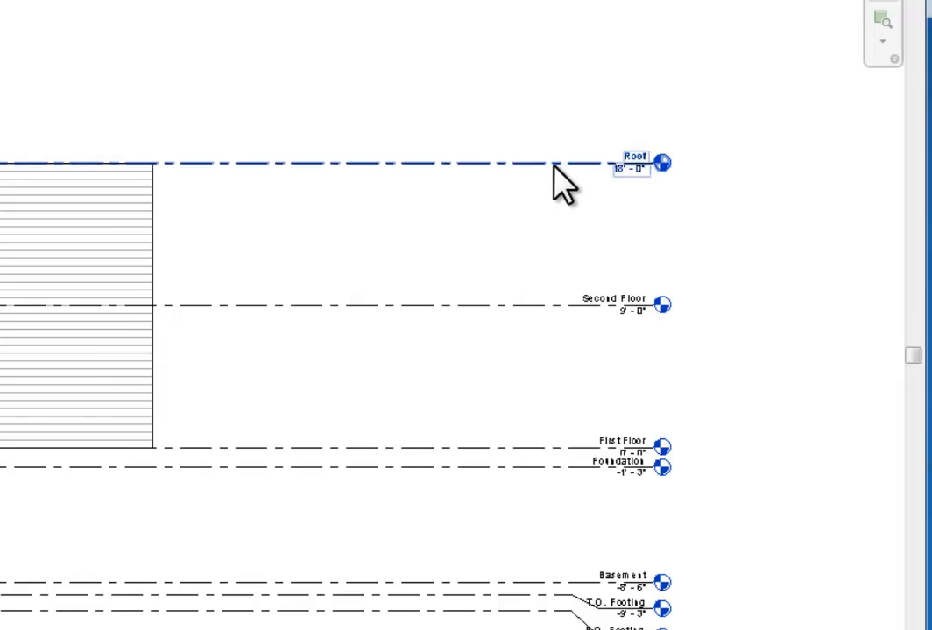
pyautogui.click(553, 195)
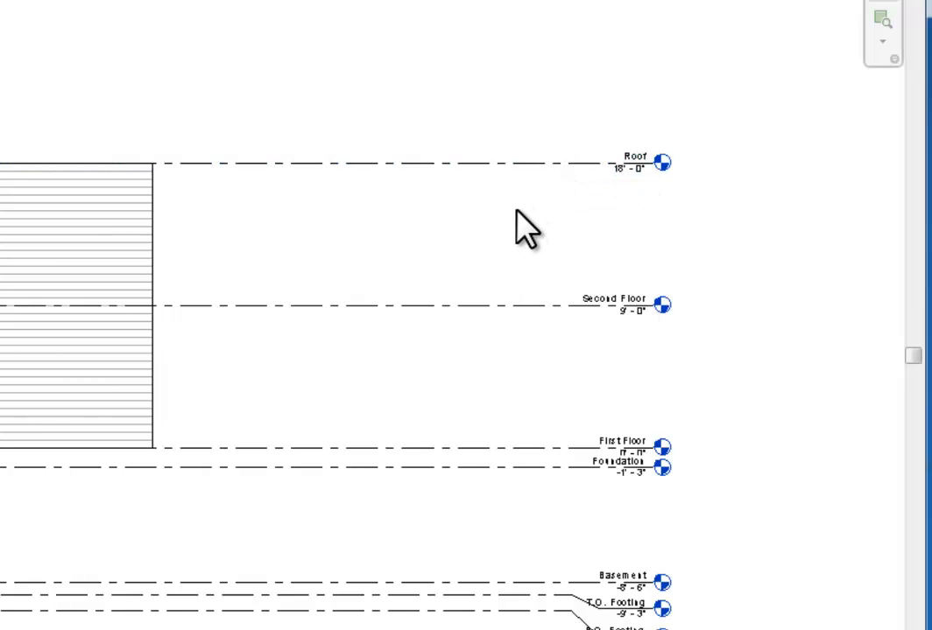
# Delete the Second Floor level in the North elevation together with its associated plan views
pyautogui.scroll(1, 553, 199)
pyautogui.scroll(1, 505, 214)
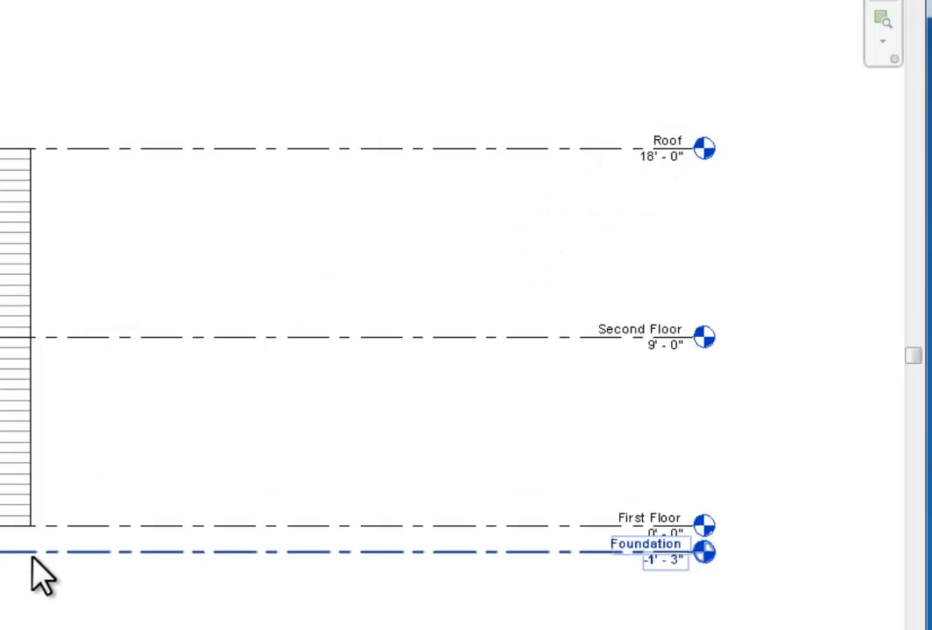
pyautogui.click(555, 340)
pyautogui.click(534, 337)
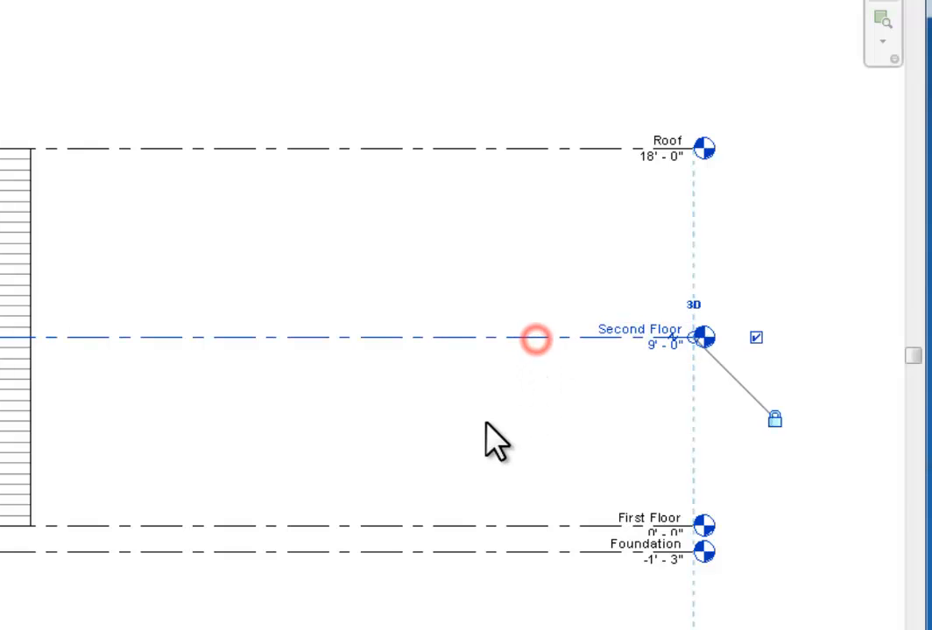
pyautogui.press('Delete')
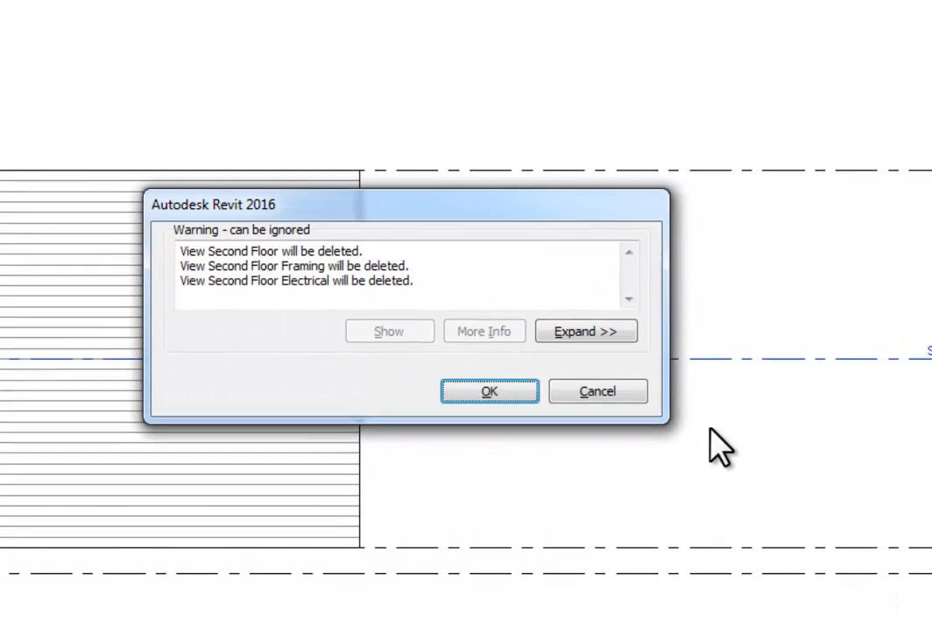
pyautogui.press('alt')
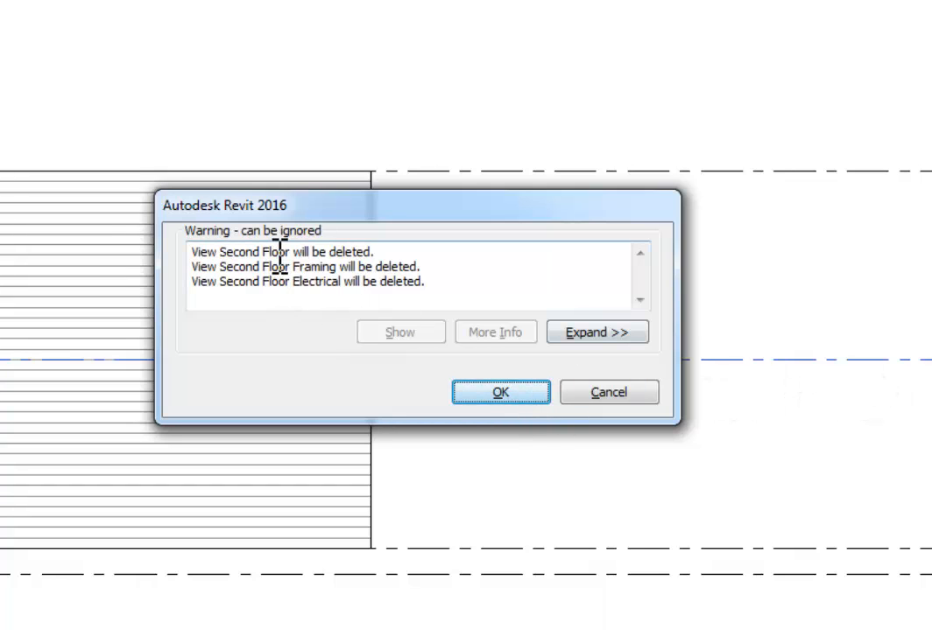
pyautogui.click(517, 393)
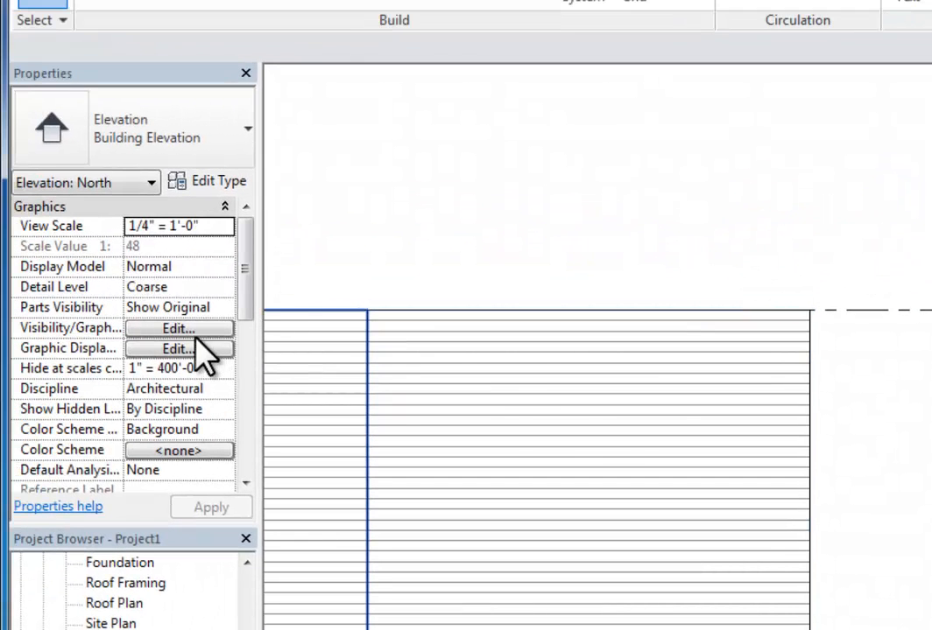
# Check the constraints and height of the front siding wall in the North elevation, and clear the selection
pyautogui.click(589, 462)
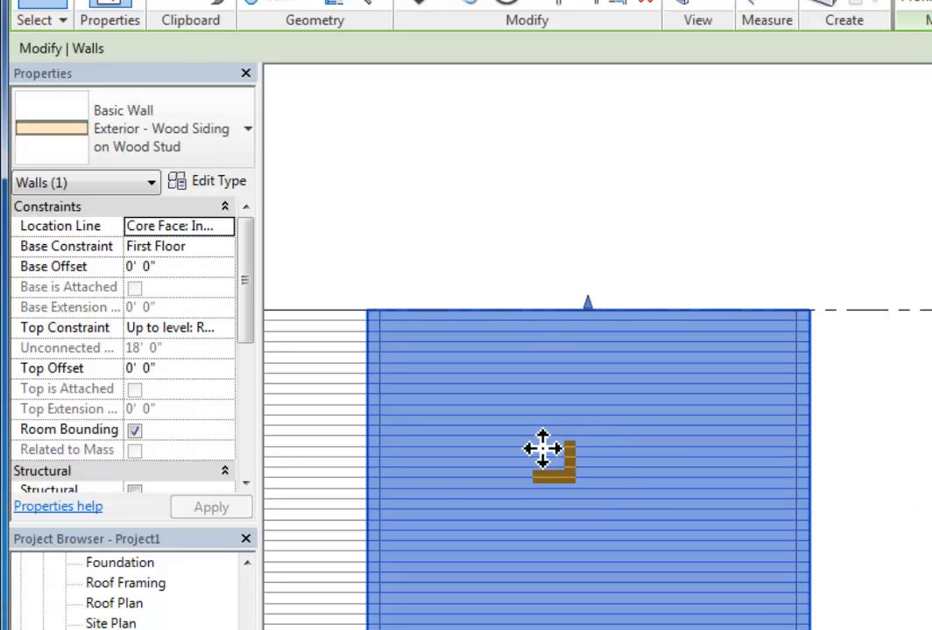
pyautogui.click(173, 352)
pyautogui.click(931, 240)
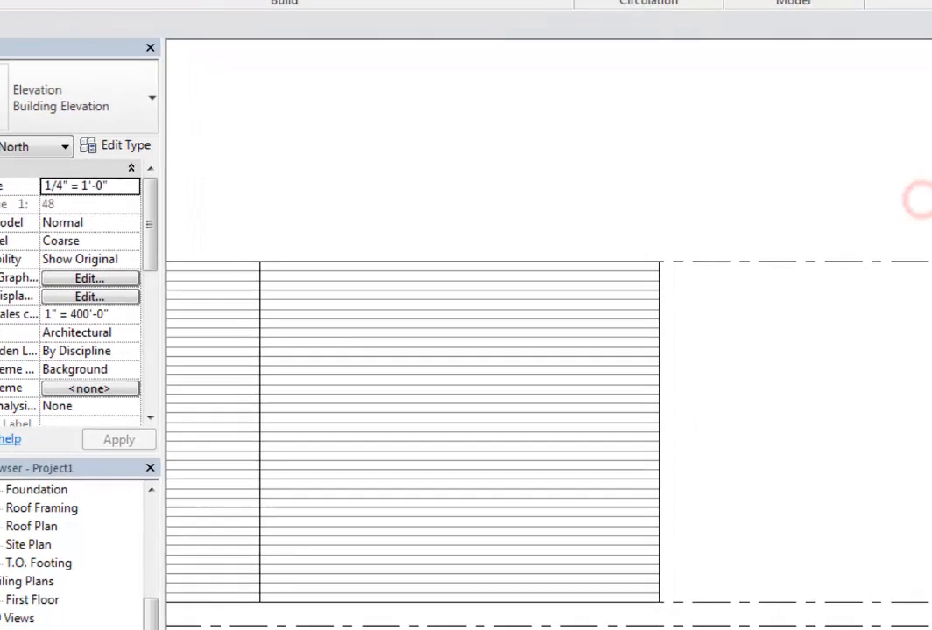
# Set the Roof level's elevation to 12' in the North elevation
pyautogui.click(719, 151)
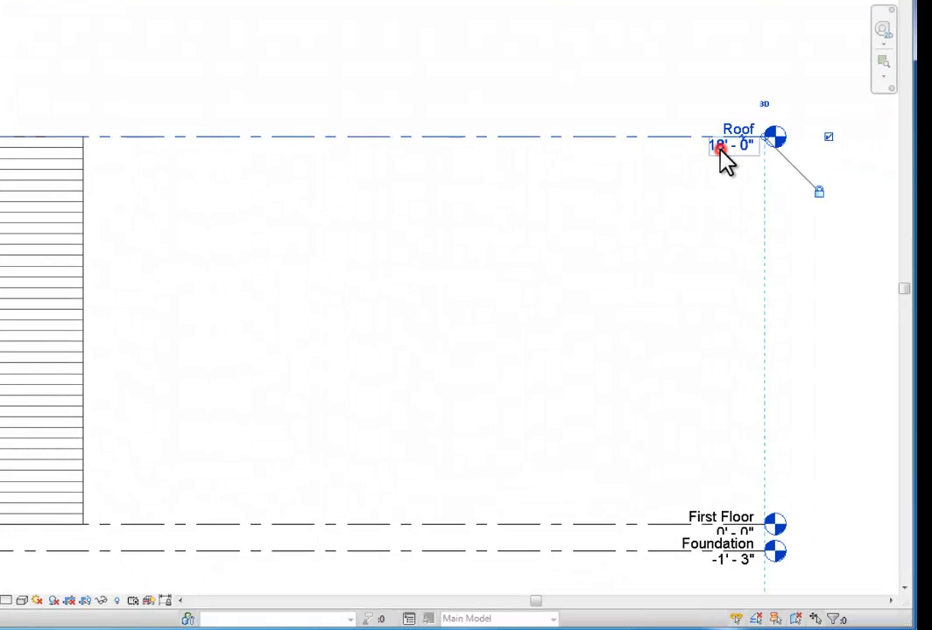
pyautogui.click(720, 149)
pyautogui.write('12')
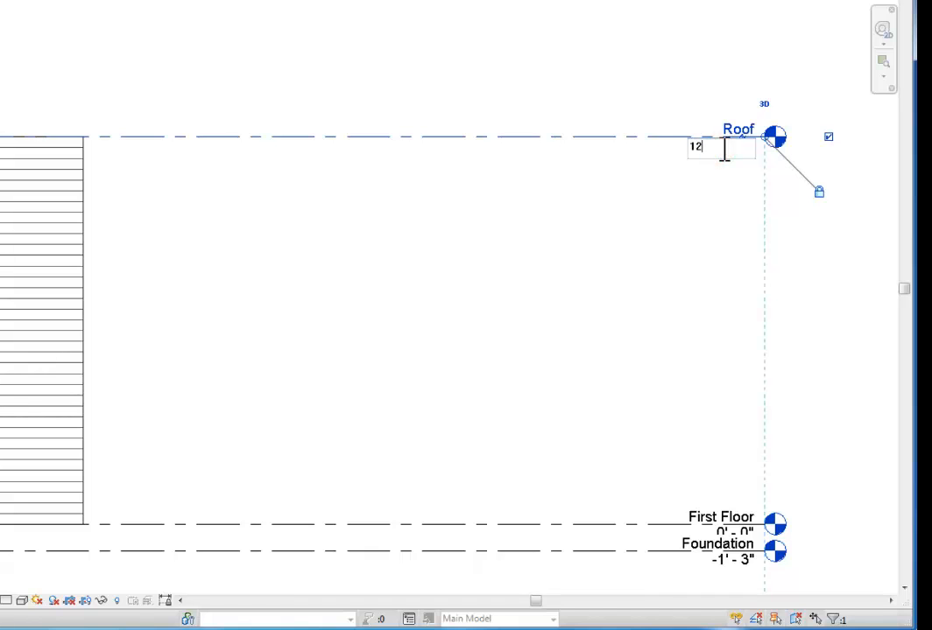
pyautogui.press('Return')
pyautogui.click(391, 418)
pyautogui.scroll(-1, 499, 375)
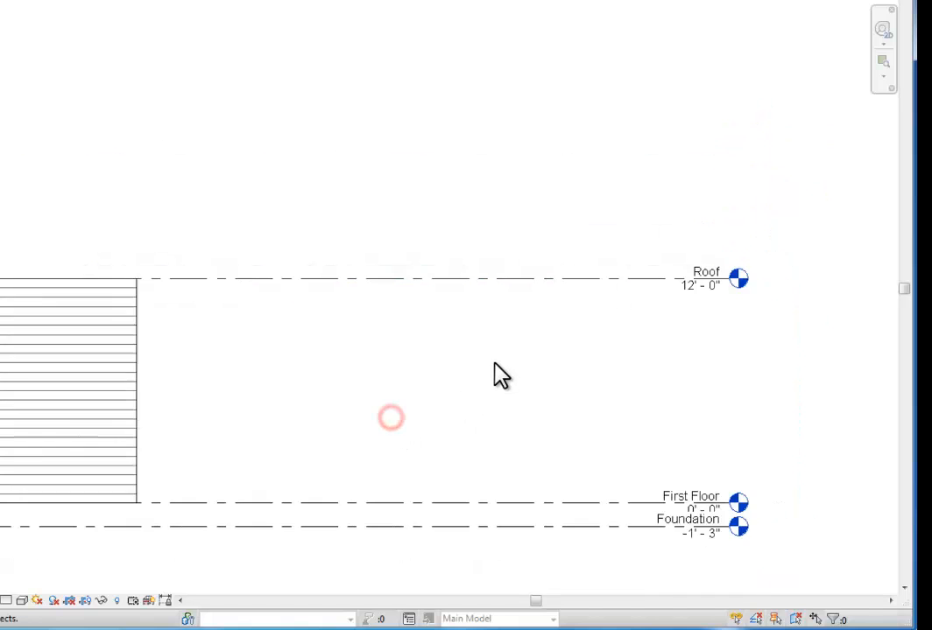
pyautogui.scroll(-1, 500, 374)
pyautogui.moveTo(323, 383); pyautogui.dragTo(629, 348, button='middle')
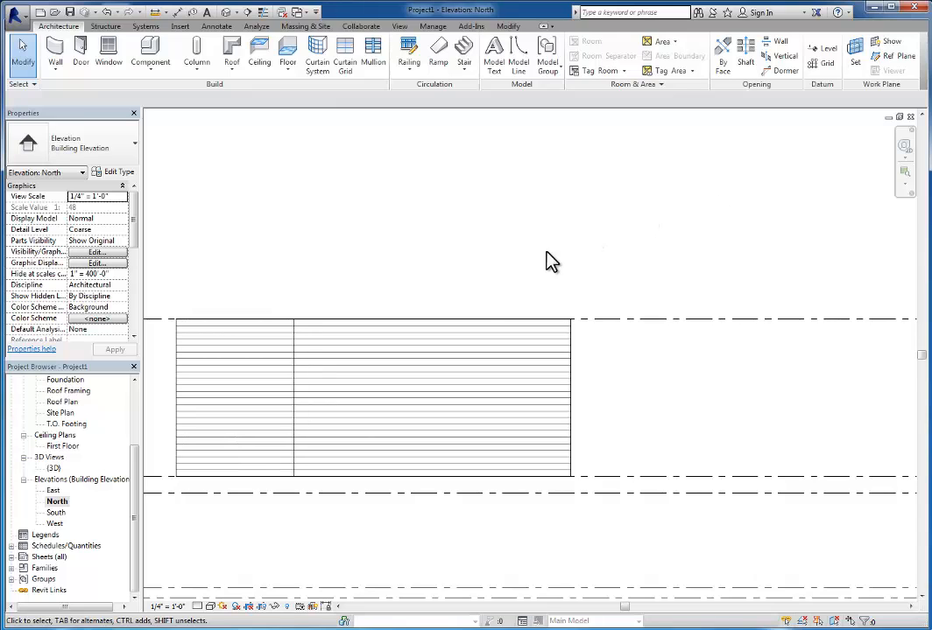
# Open the First Floor plan and set its detail level to Medium
pyautogui.moveTo(138, 470); pyautogui.dragTo(140, 420)
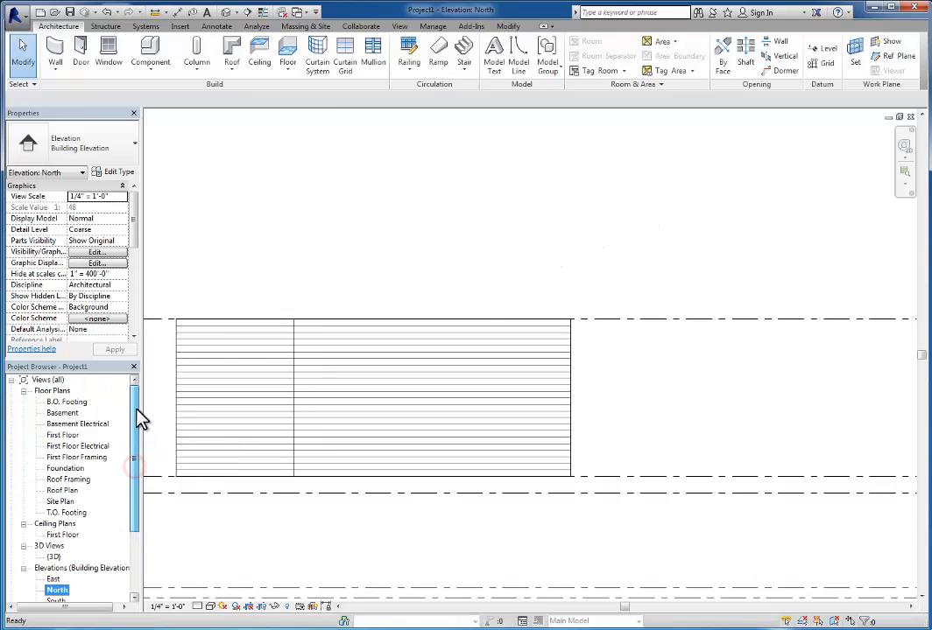
pyautogui.doubleClick(65, 435)
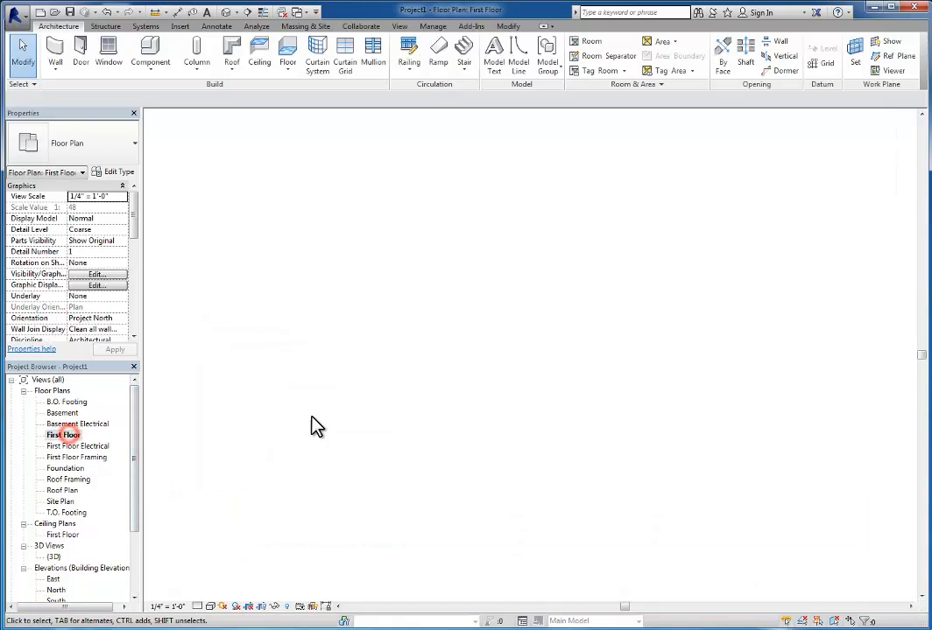
pyautogui.scroll(5, 505, 385)
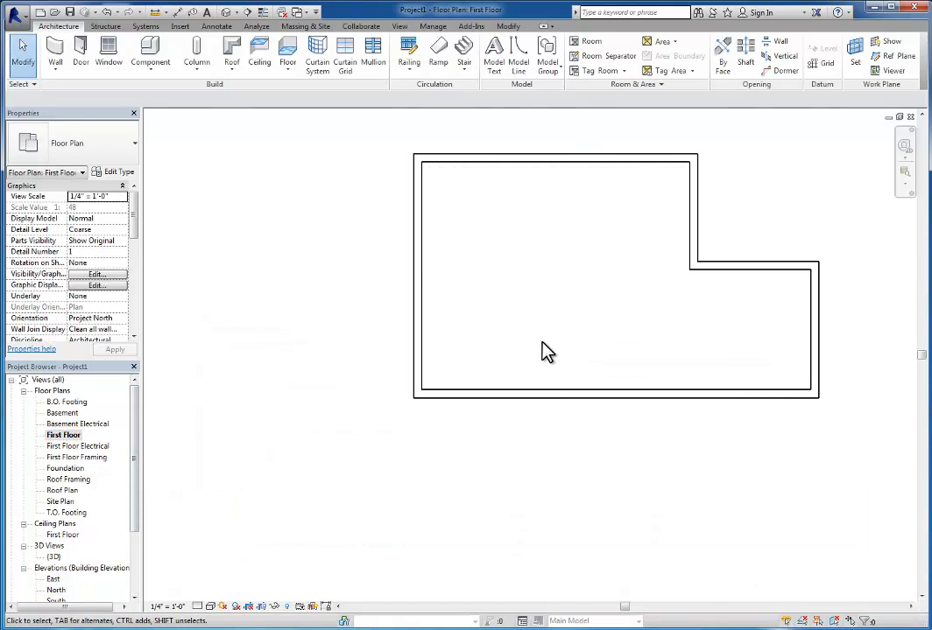
pyautogui.moveTo(545, 351); pyautogui.dragTo(474, 370, button='middle')
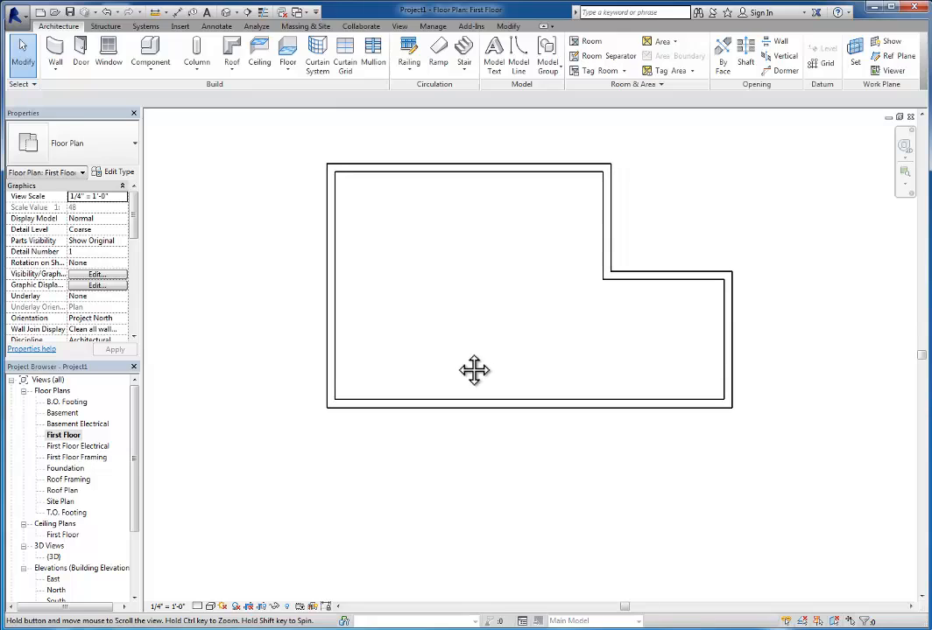
pyautogui.scroll(2, 426, 401)
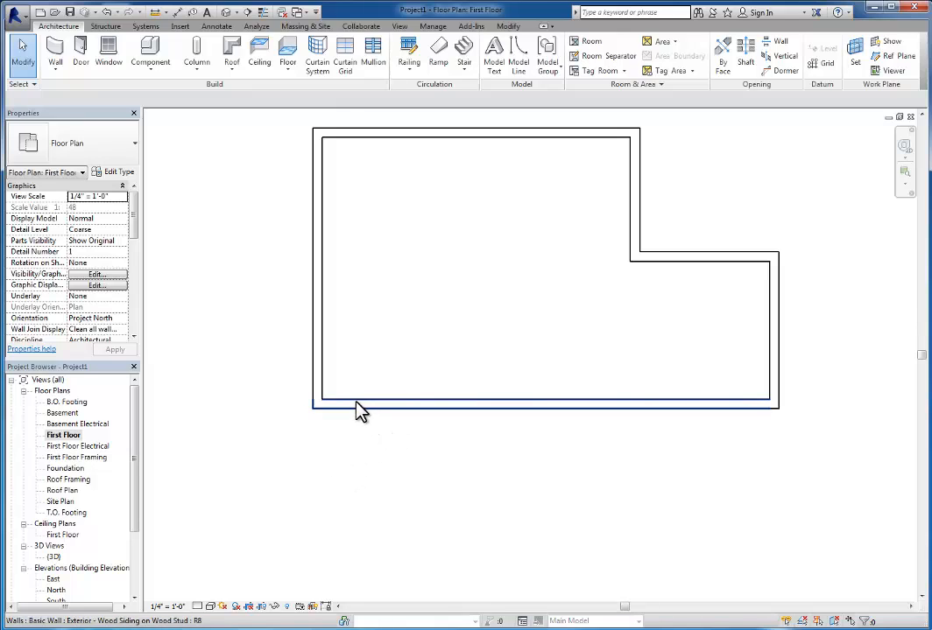
pyautogui.scroll(1, 359, 404)
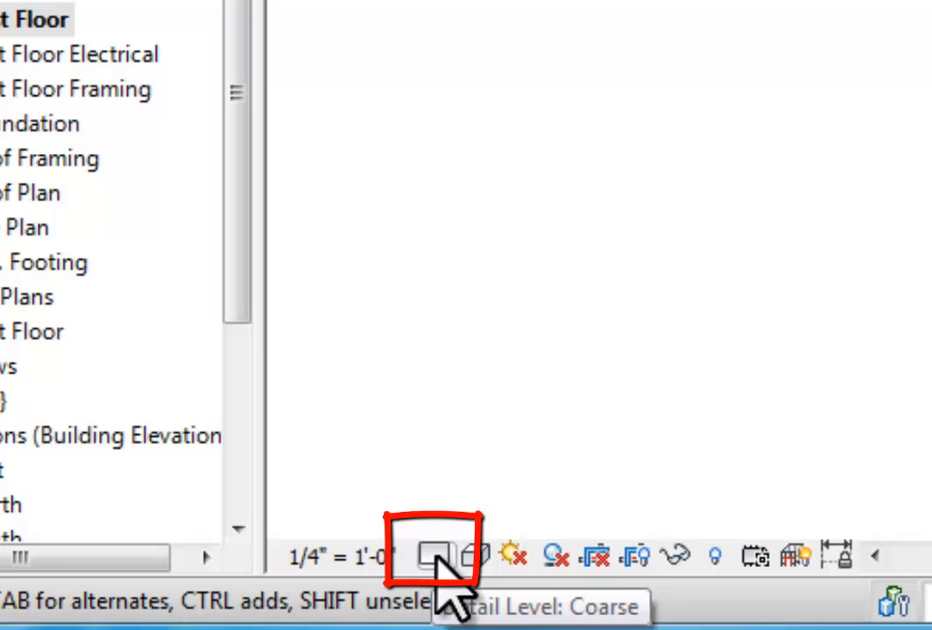
pyautogui.click(436, 557)
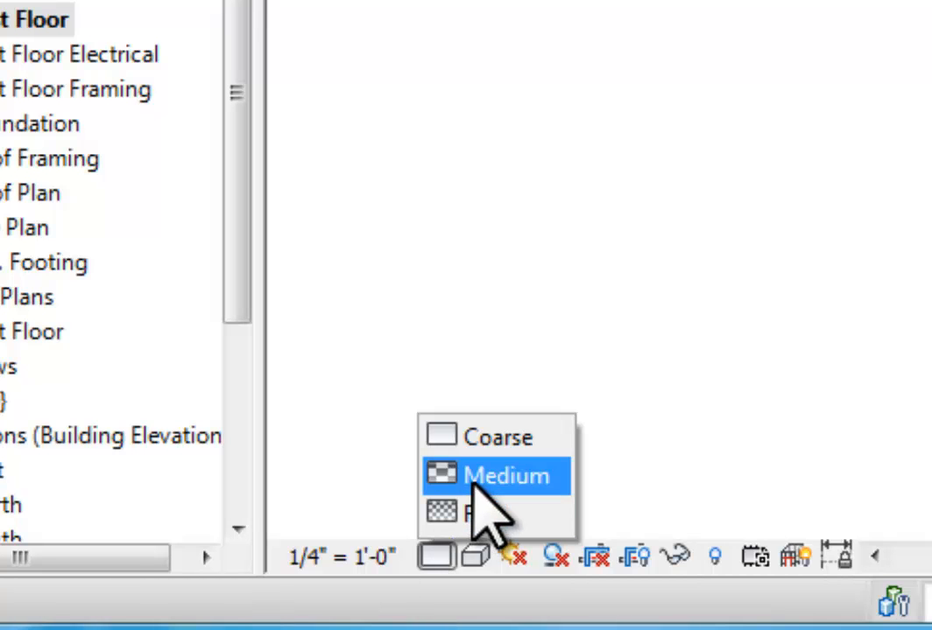
pyautogui.click(483, 480)
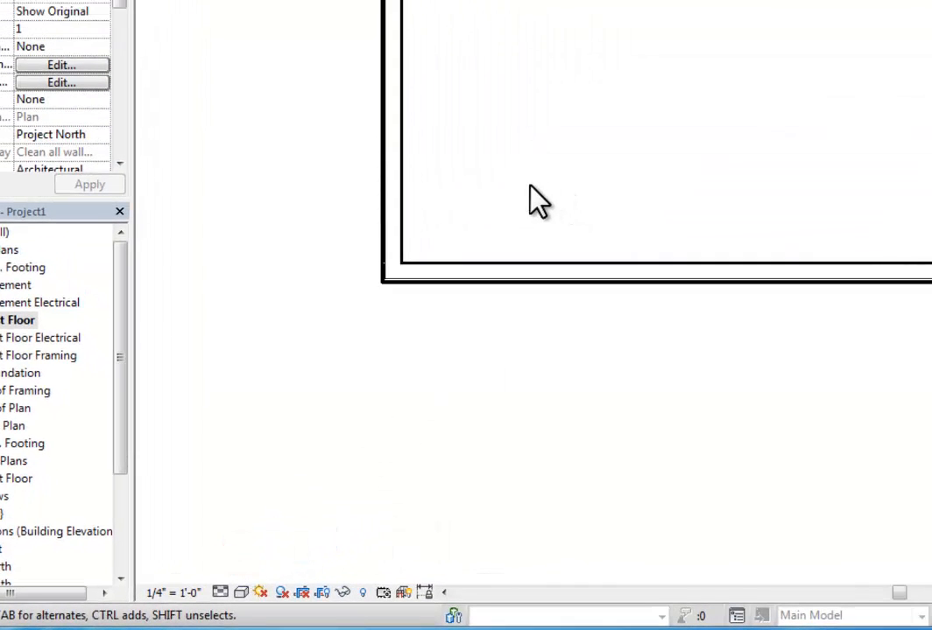
# Examine the wall layers up close at the lower-left corner of the First Floor plan
pyautogui.scroll(4, 517, 210)
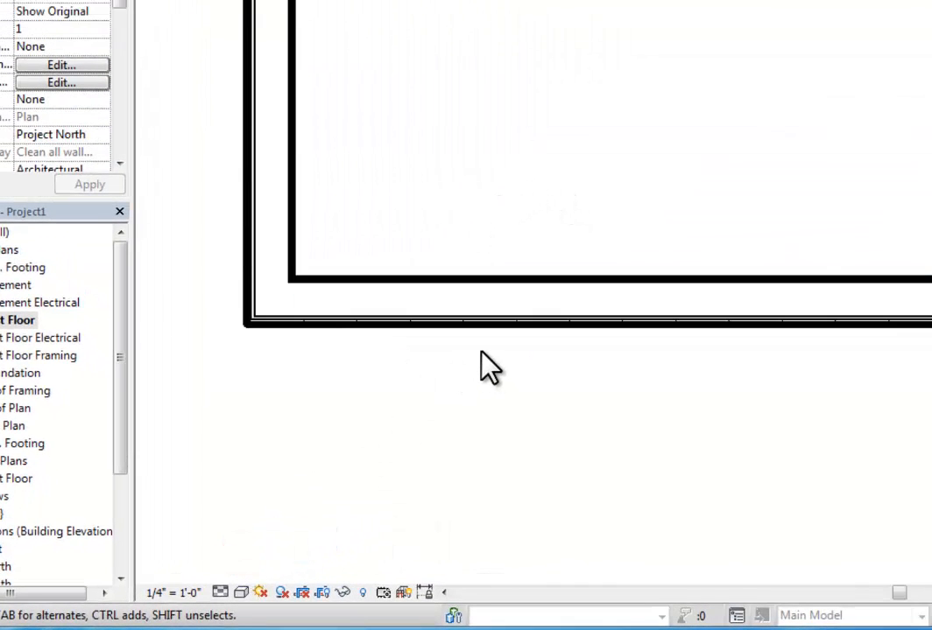
pyautogui.scroll(2, 464, 349)
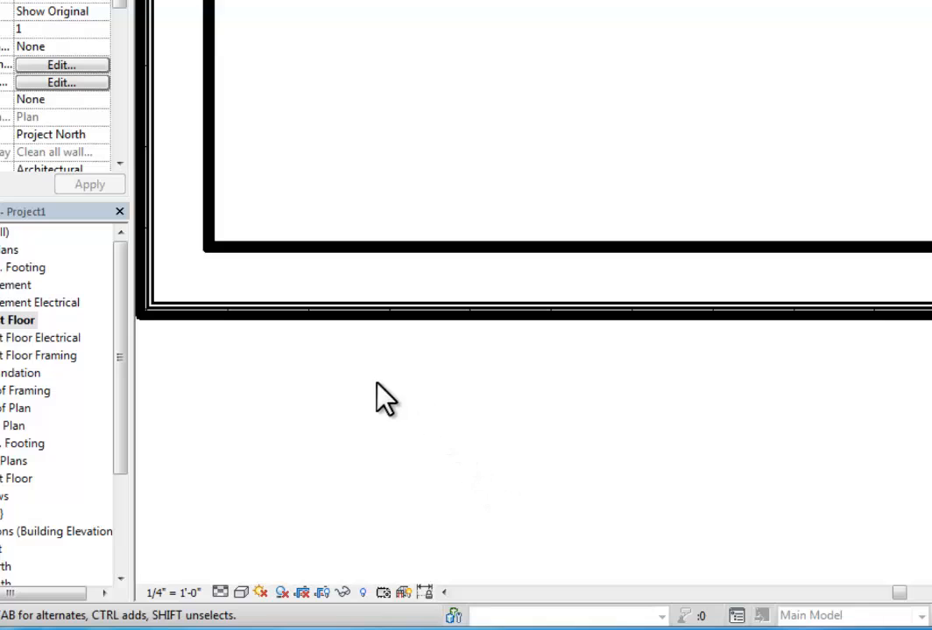
pyautogui.scroll(-4, 383, 401)
pyautogui.scroll(2, 392, 404)
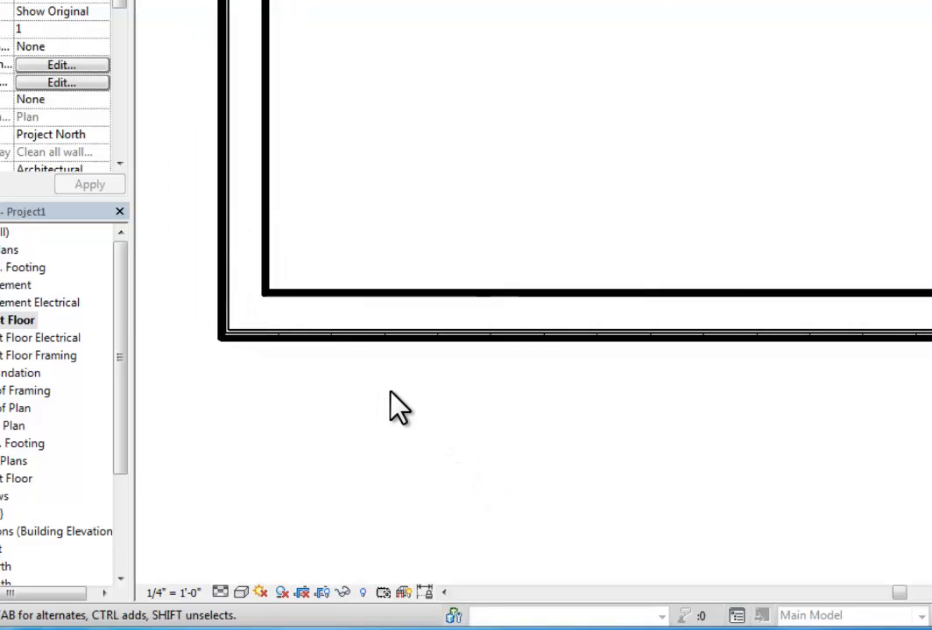
pyautogui.scroll(-3, 392, 404)
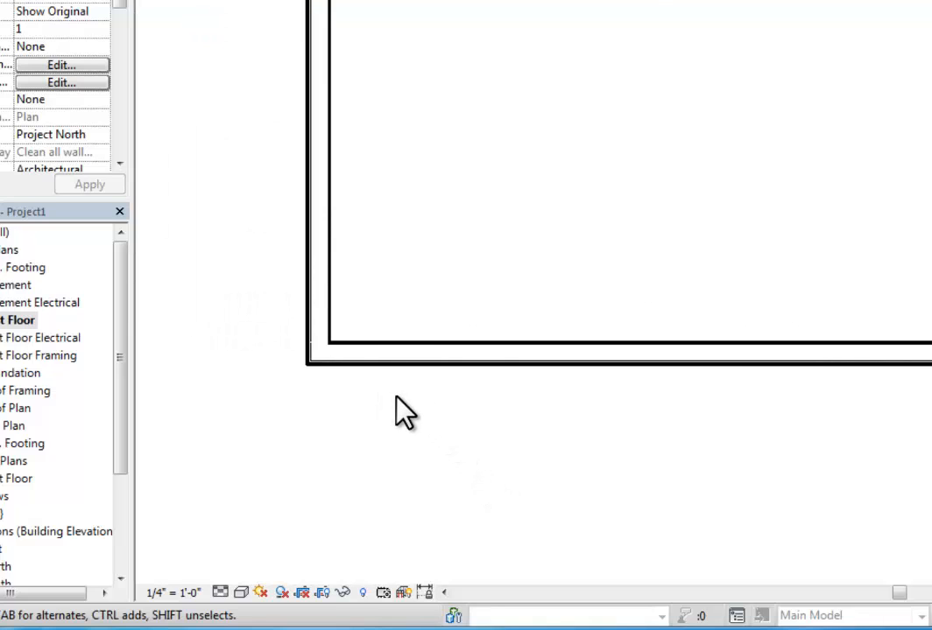
pyautogui.scroll(-2, 396, 399)
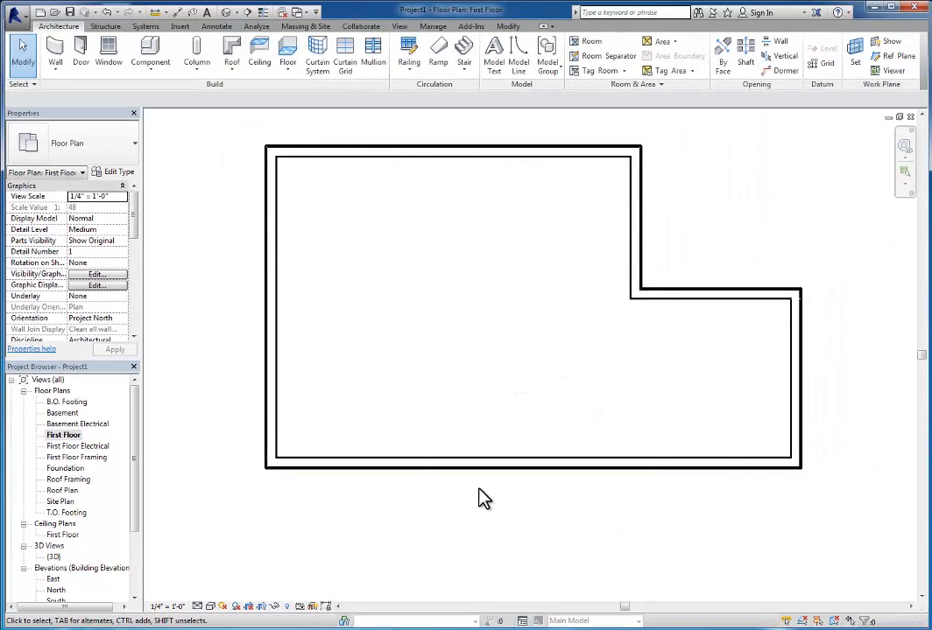
# Review the First Floor plan's View Range settings for top, cut plane, bottom and view depth, and close them
pyautogui.click(477, 390)
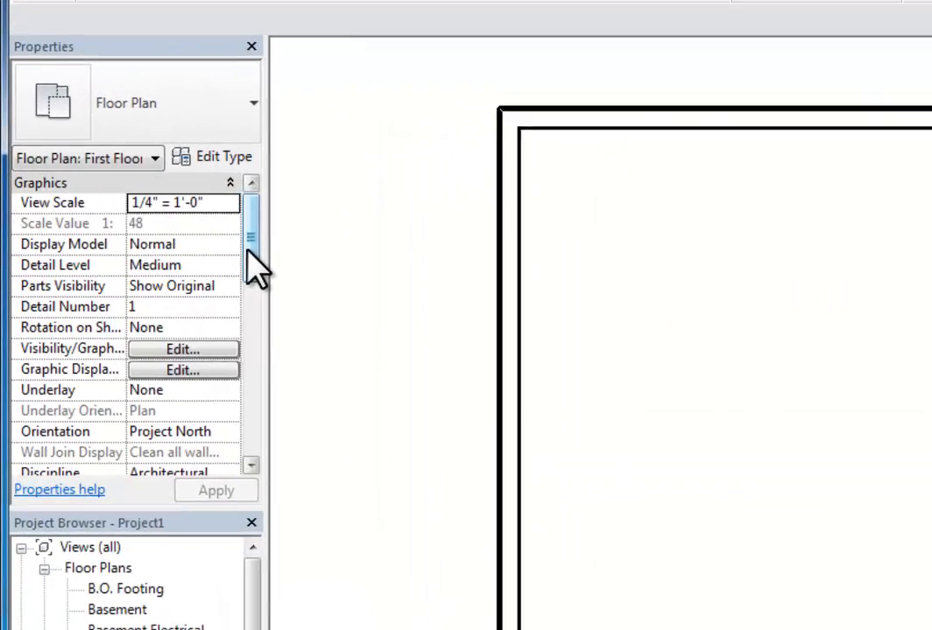
pyautogui.click(158, 226)
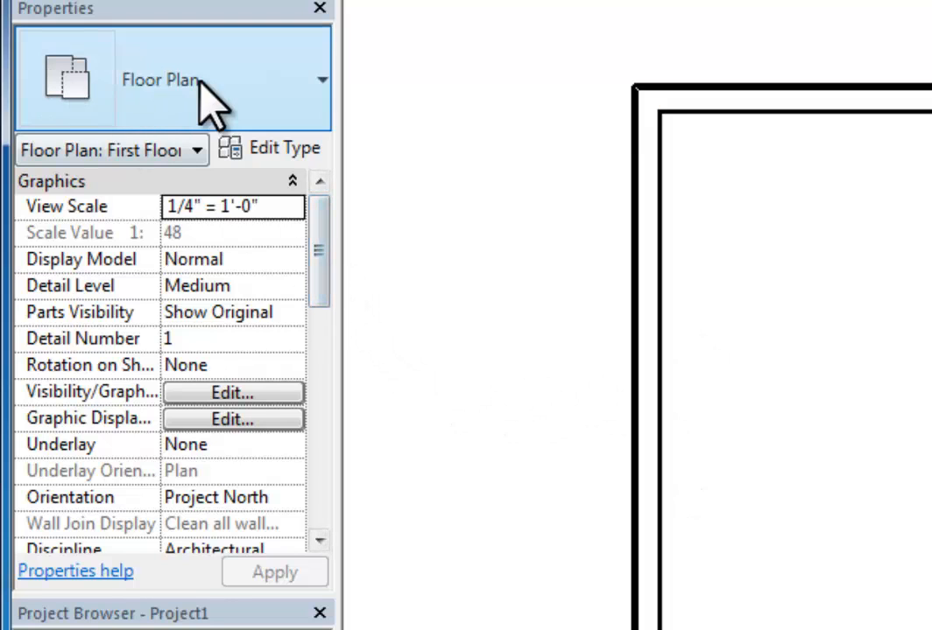
pyautogui.moveTo(317, 271); pyautogui.dragTo(340, 409)
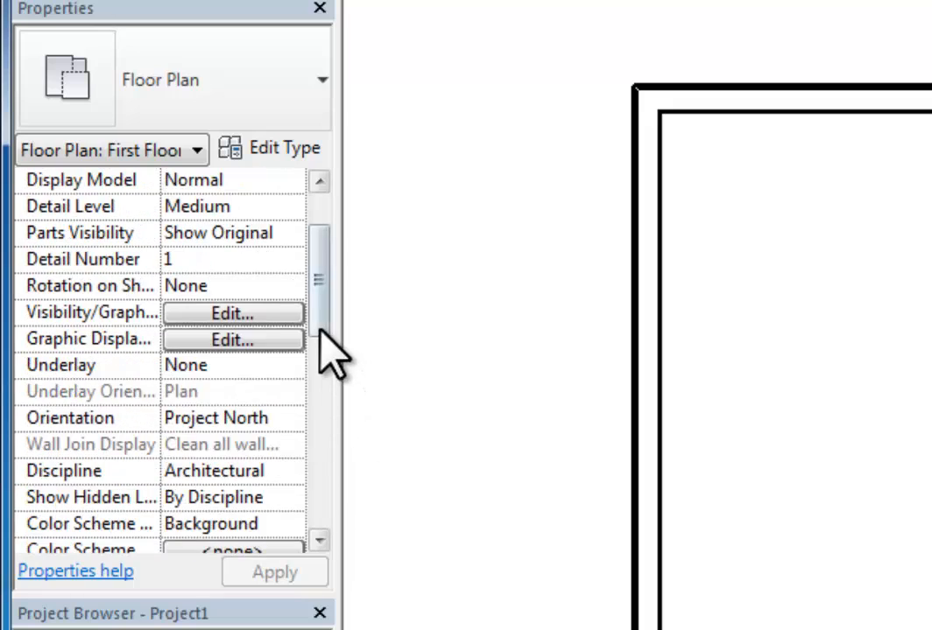
pyautogui.moveTo(319, 312); pyautogui.dragTo(329, 438)
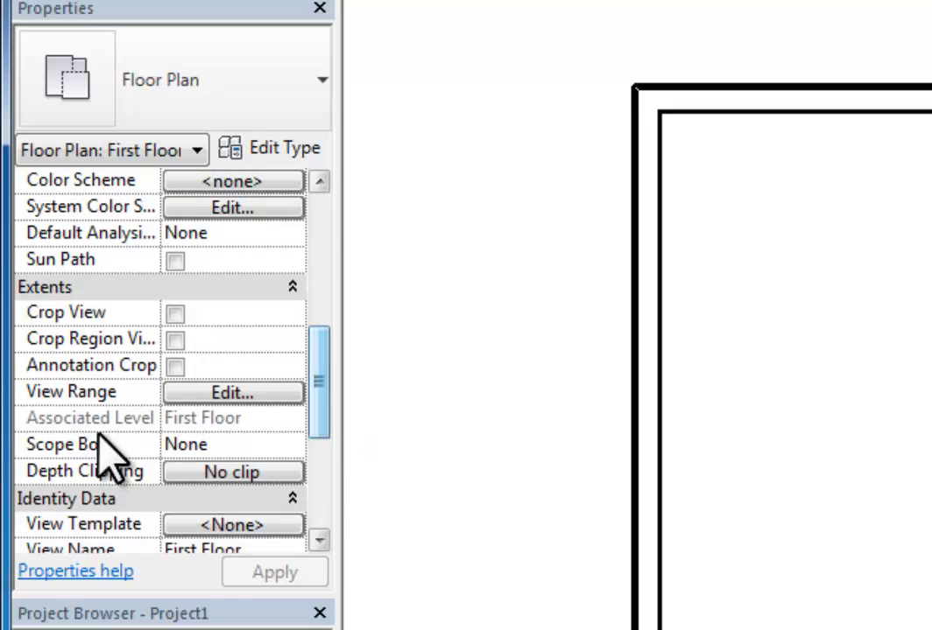
pyautogui.click(253, 395)
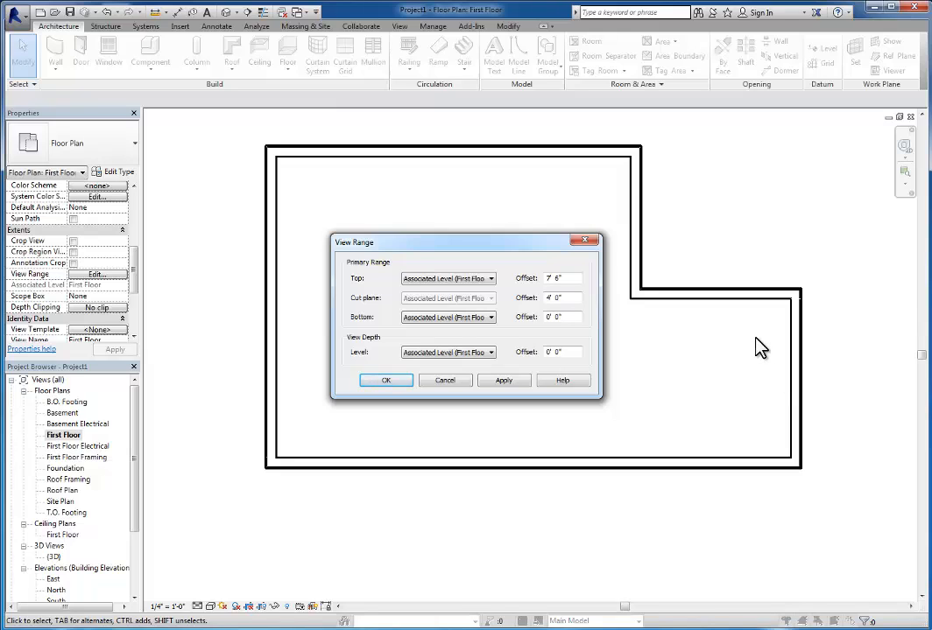
pyautogui.click(398, 385)
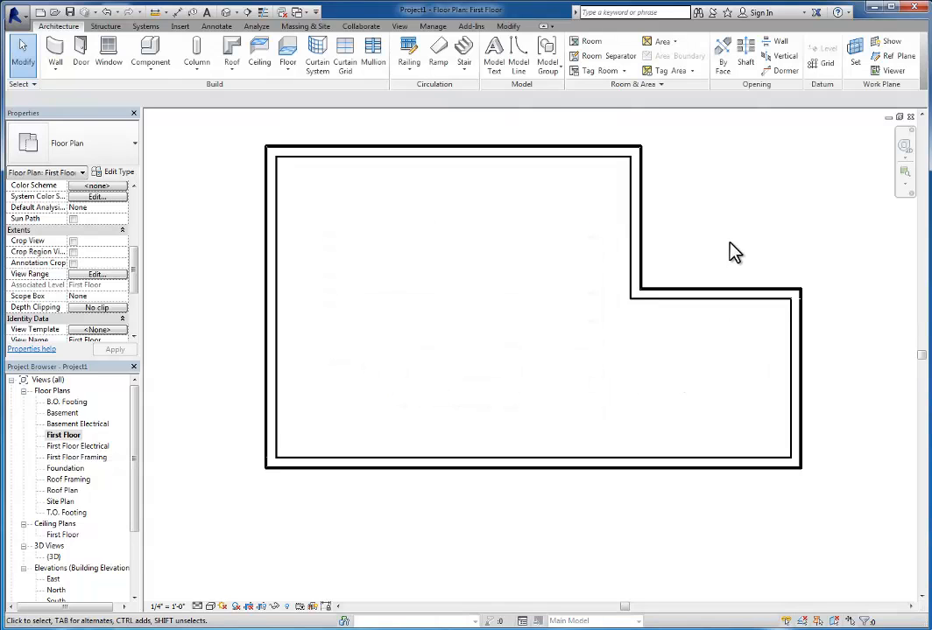
# Set up a new wall of type Exterior - Brick on Wood Stud with its location line at Finish Face: Exterior
pyautogui.scroll(-1, 698, 252)
pyautogui.moveTo(703, 243); pyautogui.dragTo(669, 320, button='middle')
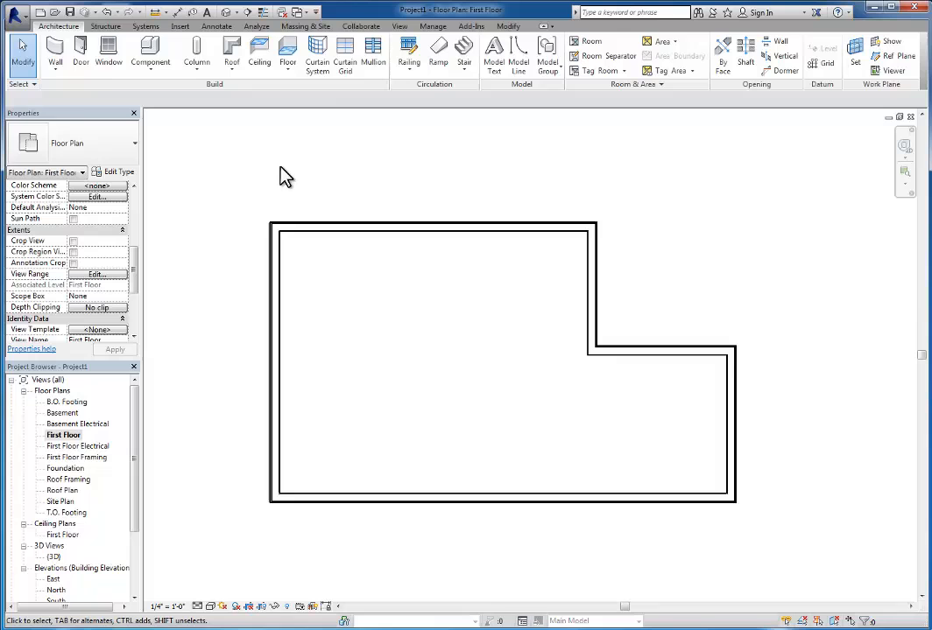
pyautogui.click(53, 51)
pyautogui.click(100, 150)
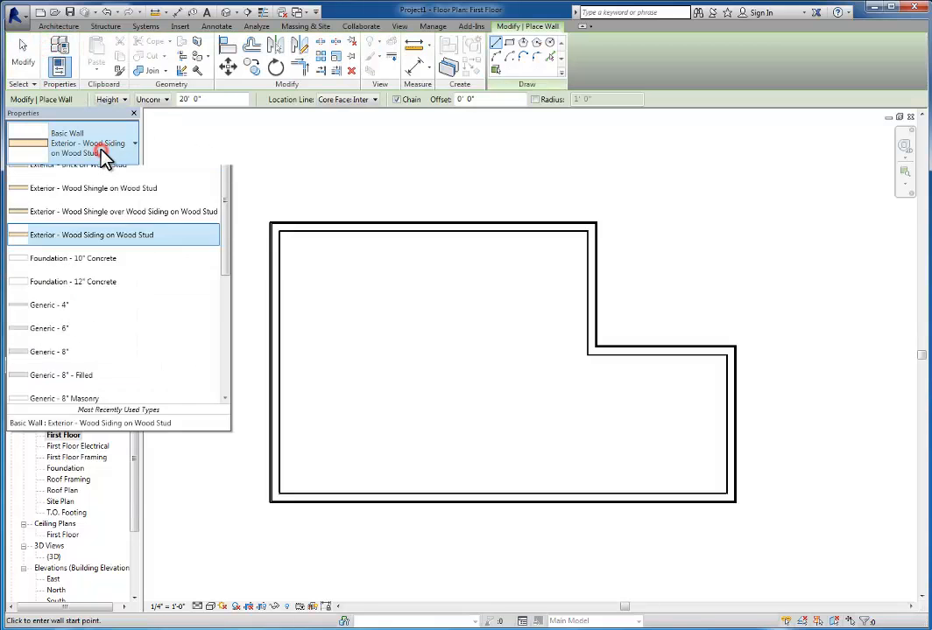
pyautogui.click(91, 238)
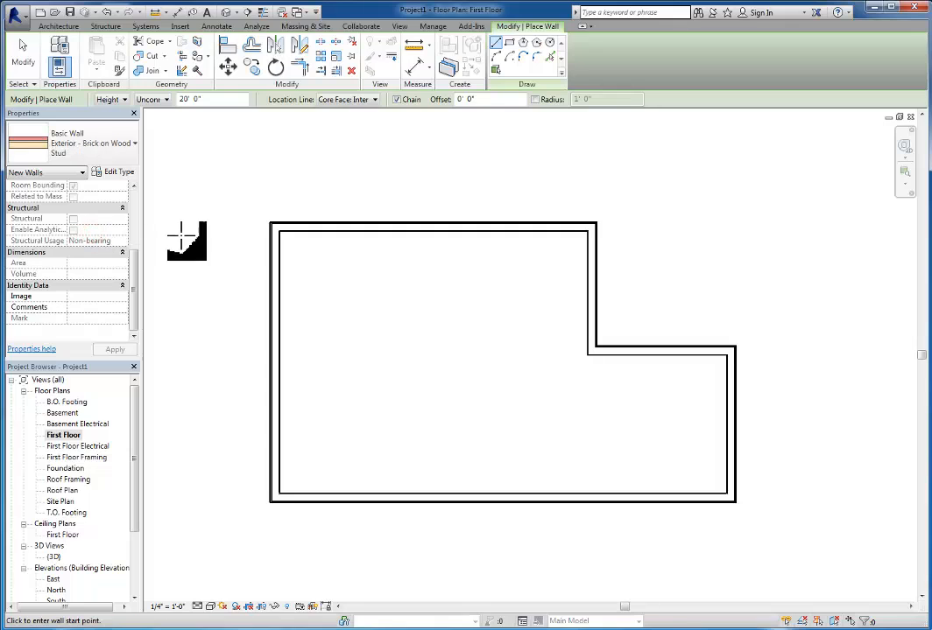
pyautogui.click(166, 101)
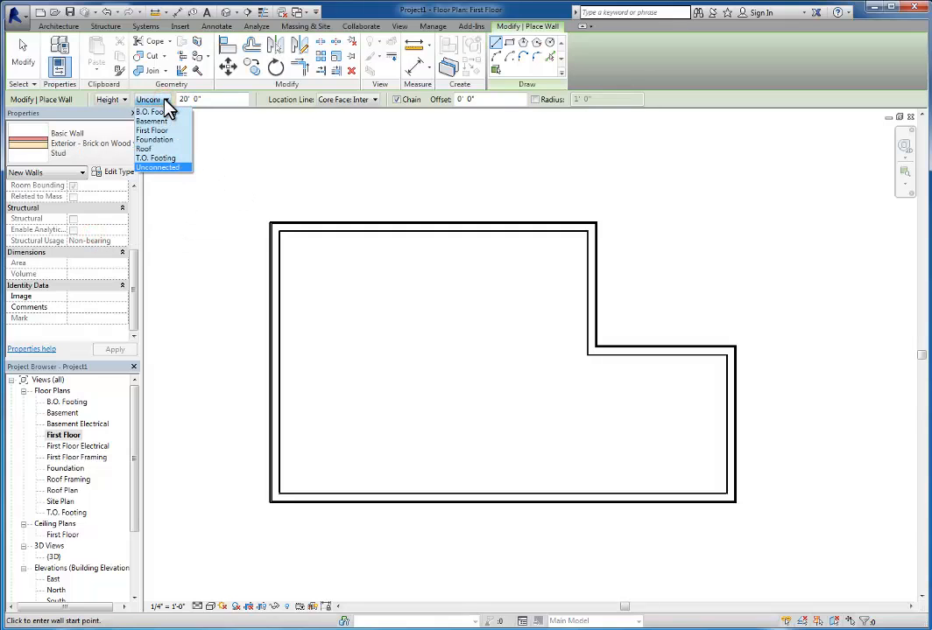
pyautogui.click(168, 100)
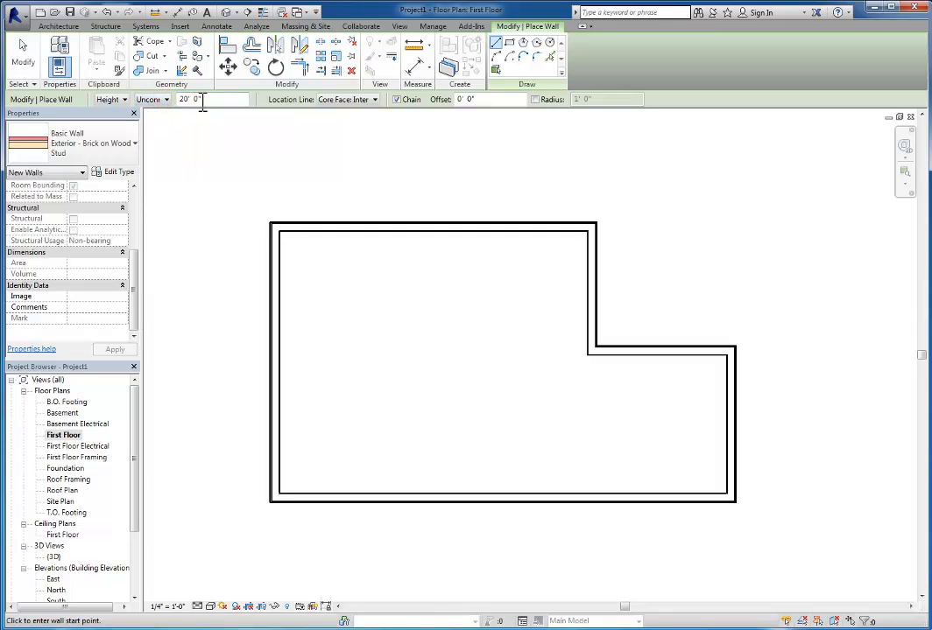
pyautogui.click(368, 100)
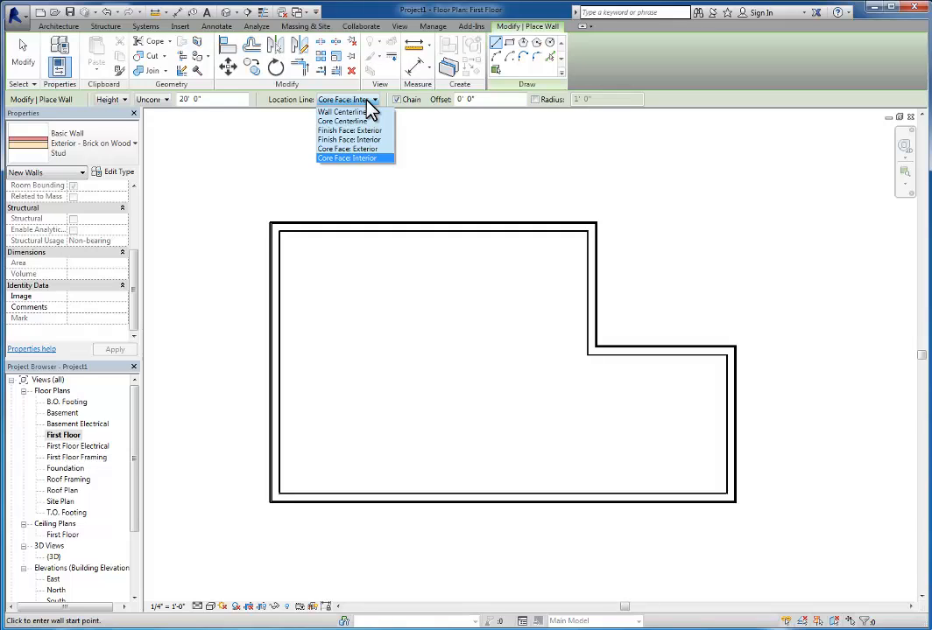
pyautogui.click(366, 131)
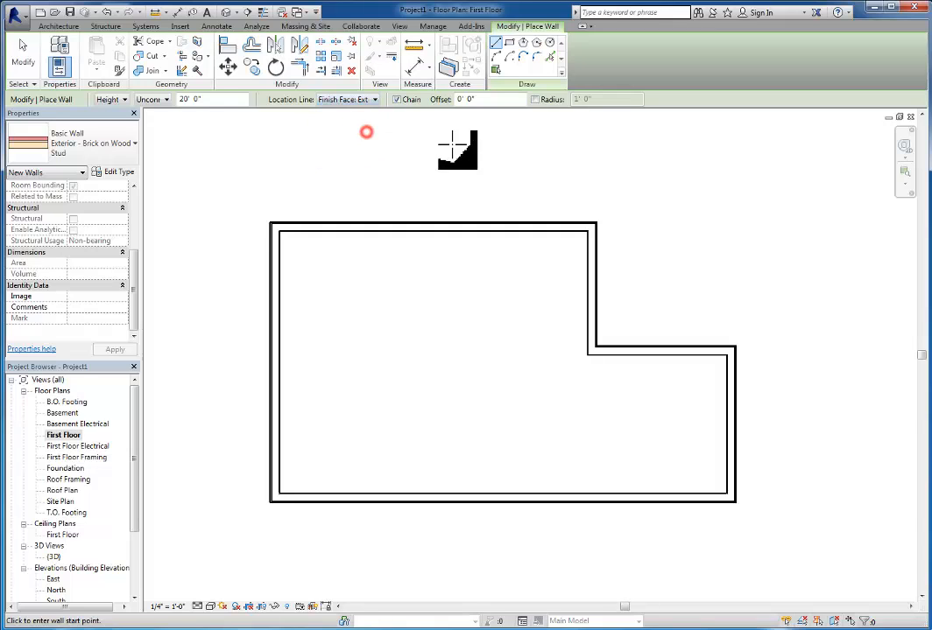
# Draw one horizontal brick wall segment about 10'-2" long outside the building, above its upper-right corner, and end the wall command
pyautogui.click(440, 162)
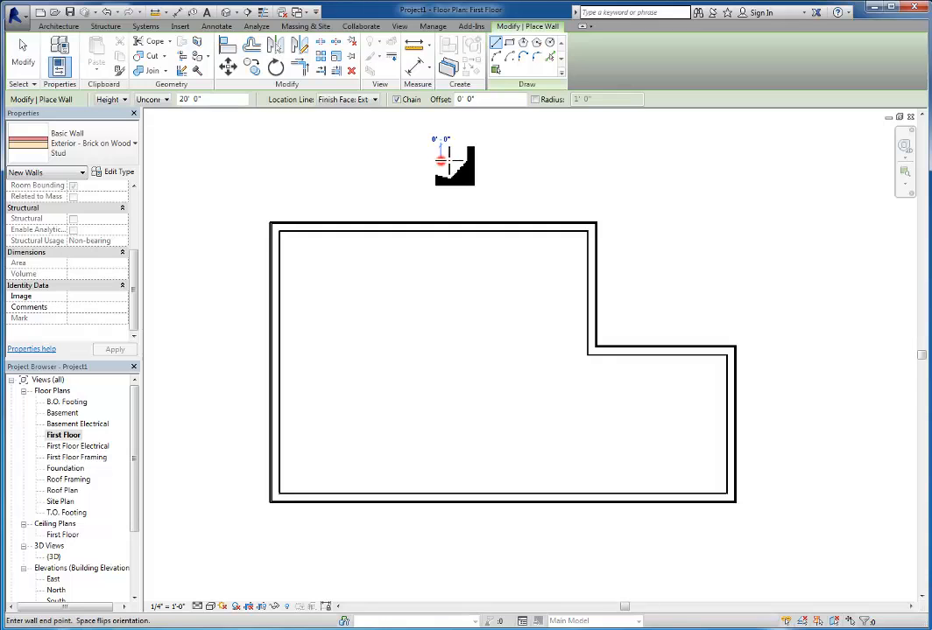
pyautogui.scroll(3, 513, 164)
pyautogui.scroll(3, 525, 164)
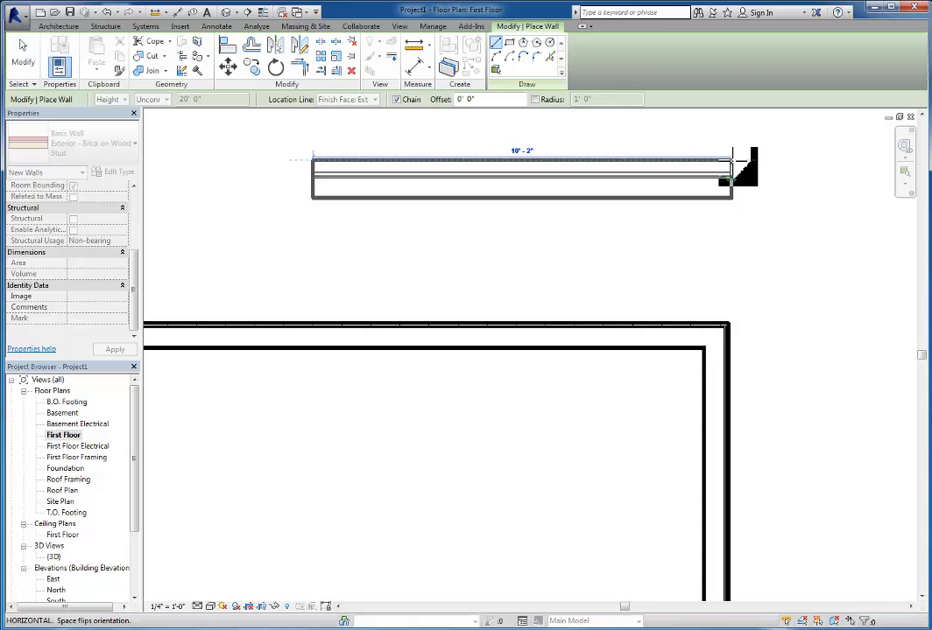
pyautogui.click(729, 159)
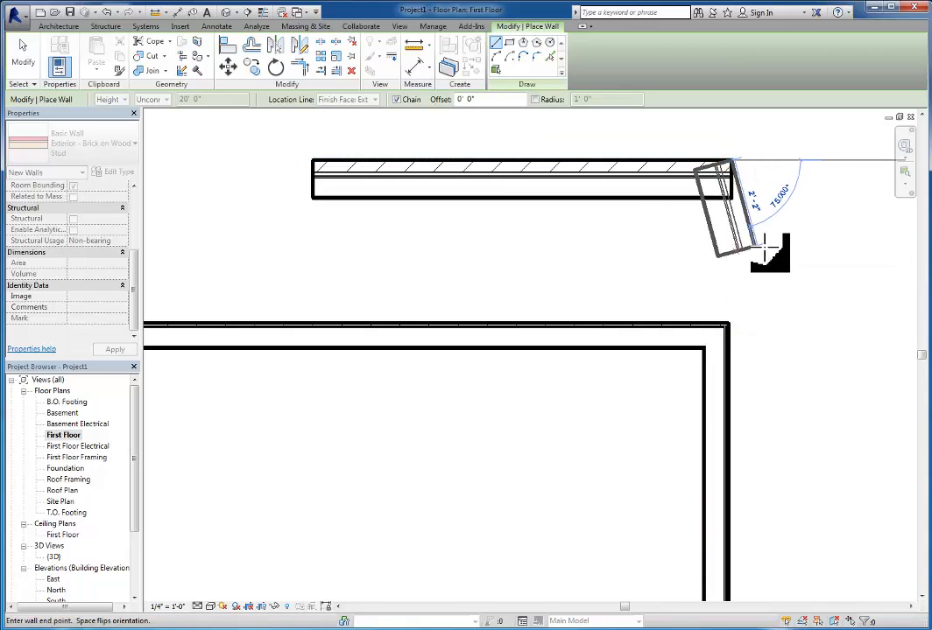
pyautogui.press('Escape')
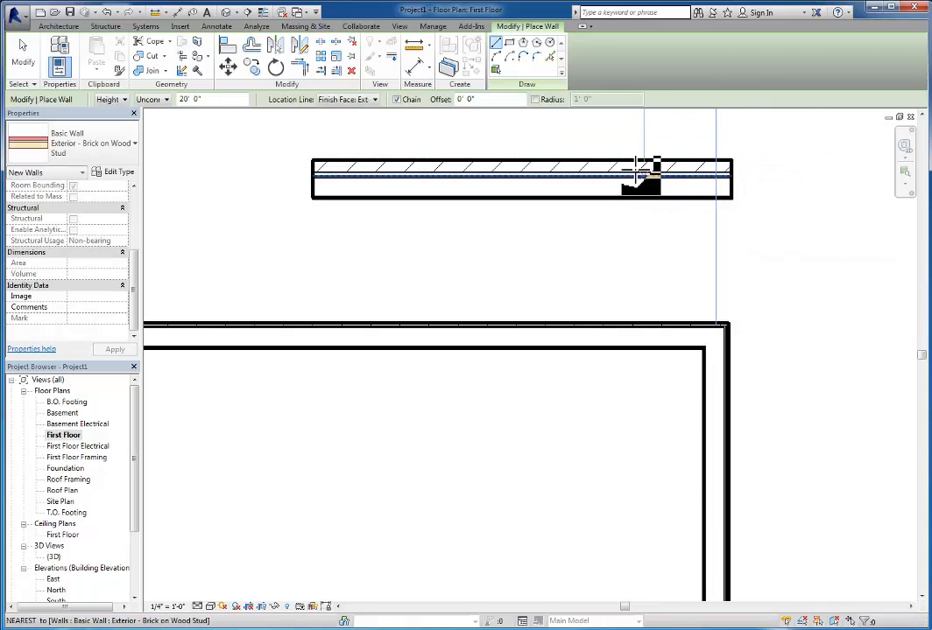
pyautogui.press('Escape')
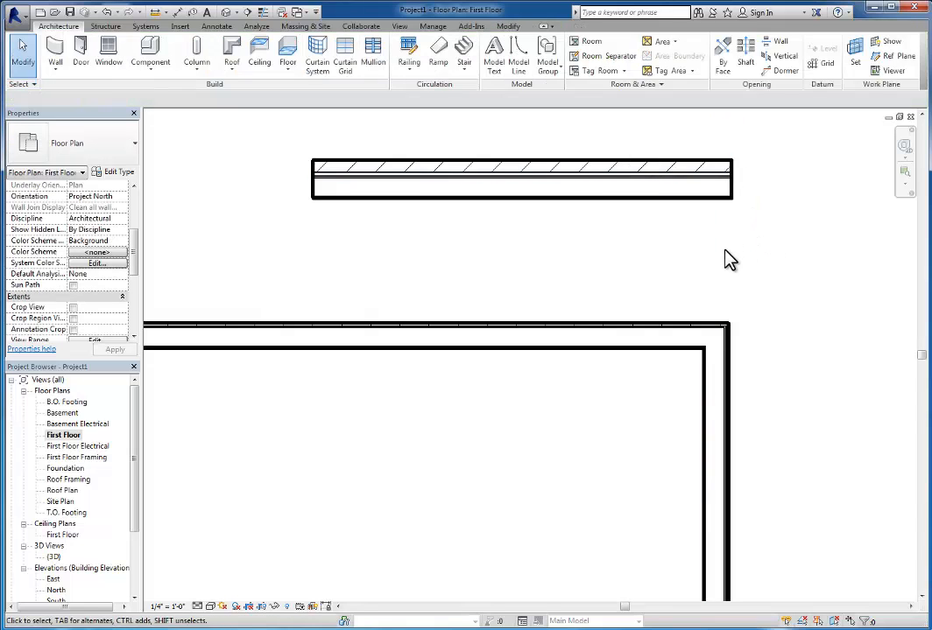
# Open the default 3D view and examine the freestanding brick wall beside the wood-siding building from its back-right corner
pyautogui.click(225, 14)
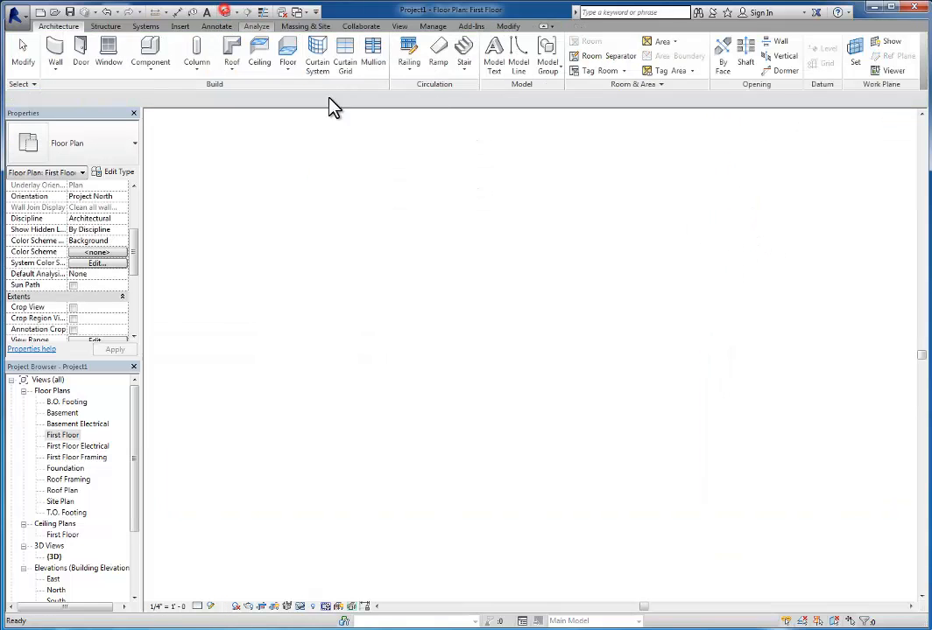
pyautogui.keyDown('shift'); pyautogui.moveTo(593, 394); pyautogui.dragTo(469, 364, button='middle'); pyautogui.keyUp('shift')
pyautogui.keyDown('shift'); pyautogui.moveTo(366, 346); pyautogui.dragTo(534, 518, button='middle'); pyautogui.keyUp('shift')
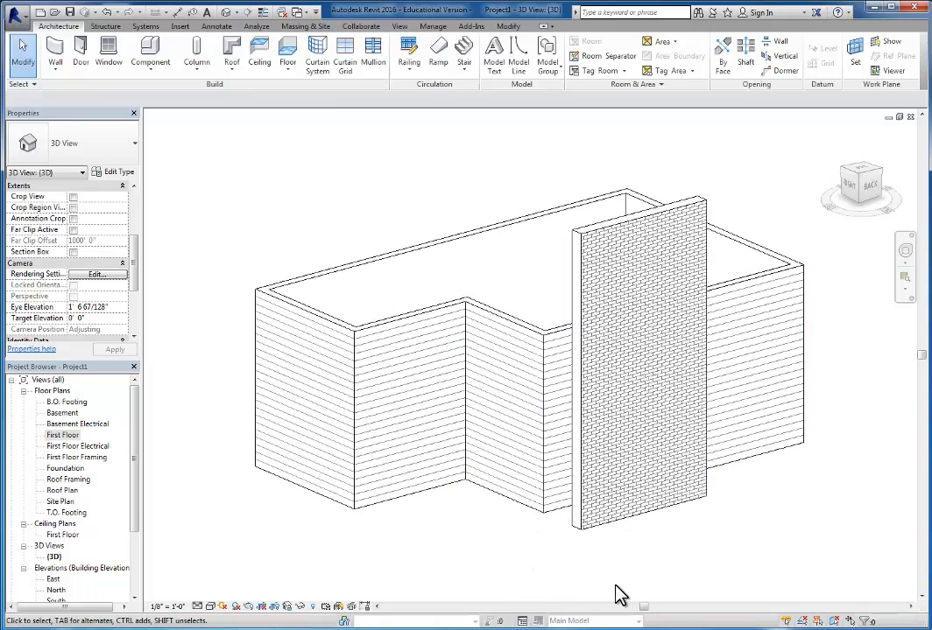